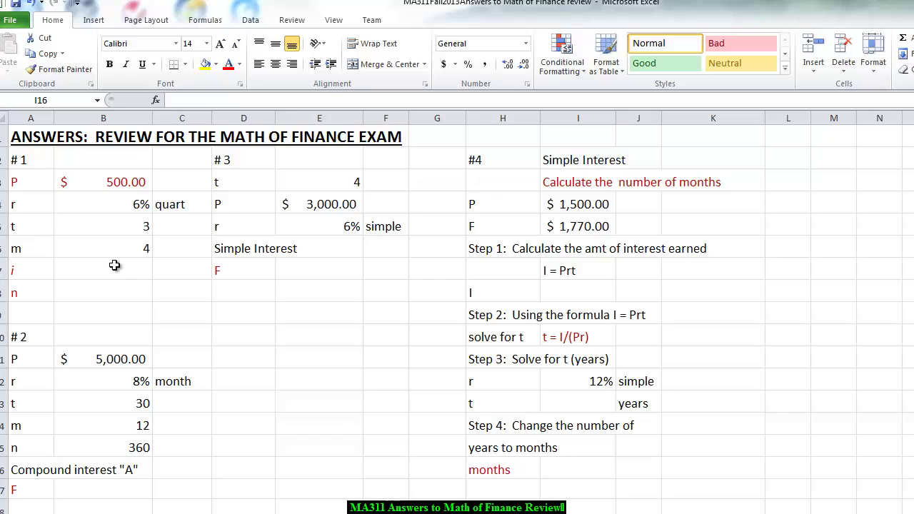
Step: Calculate the periodic rate i for problem #1 in B7 with the formula =B4/B6
left_click(115, 266)
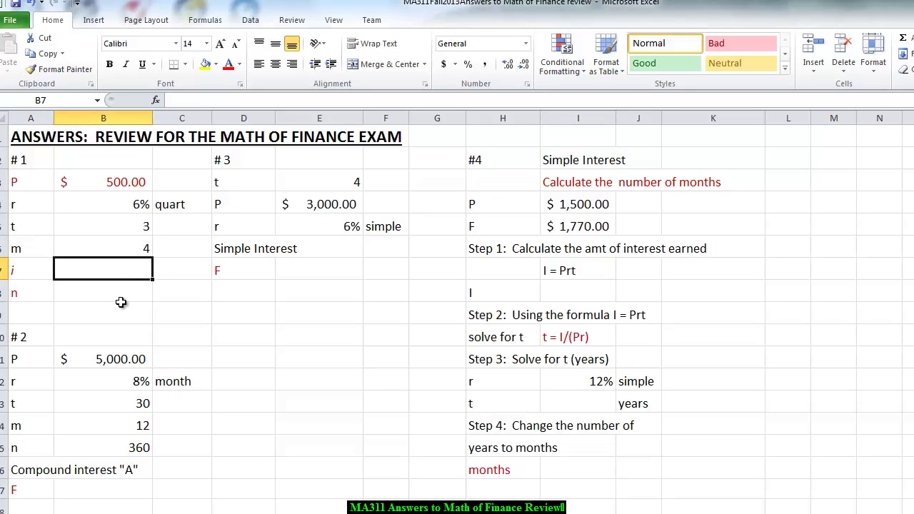
type("=")
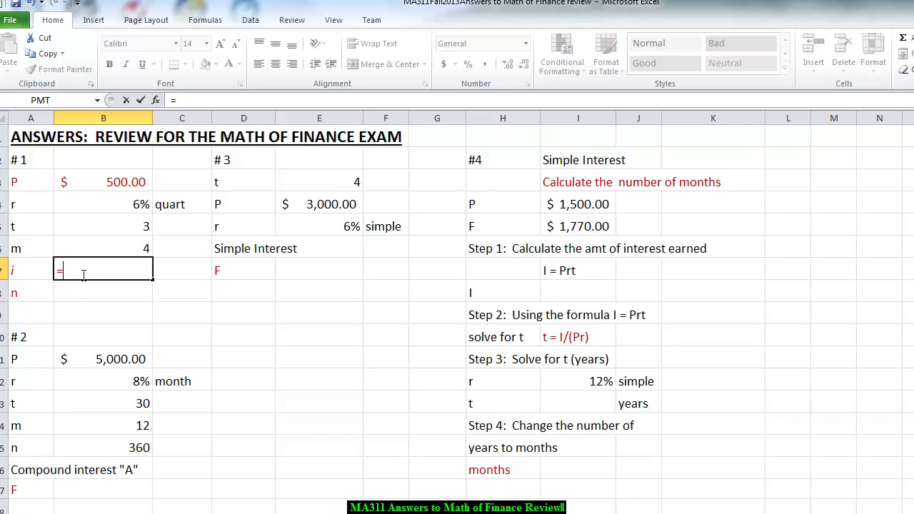
left_click(93, 207)
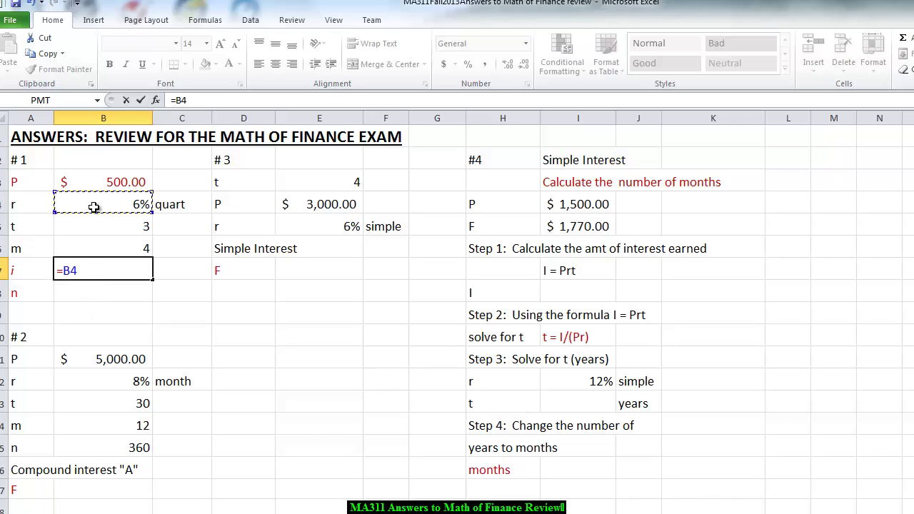
type("/")
left_click(123, 248)
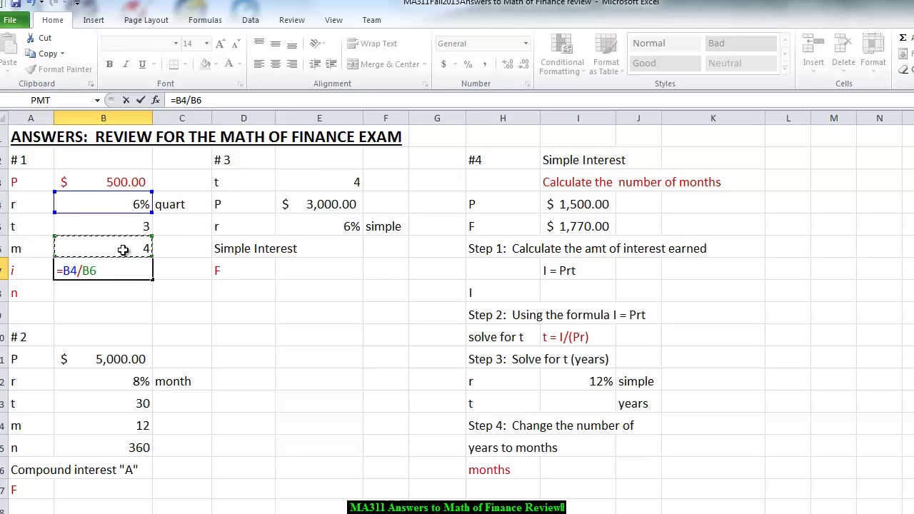
key("Return")
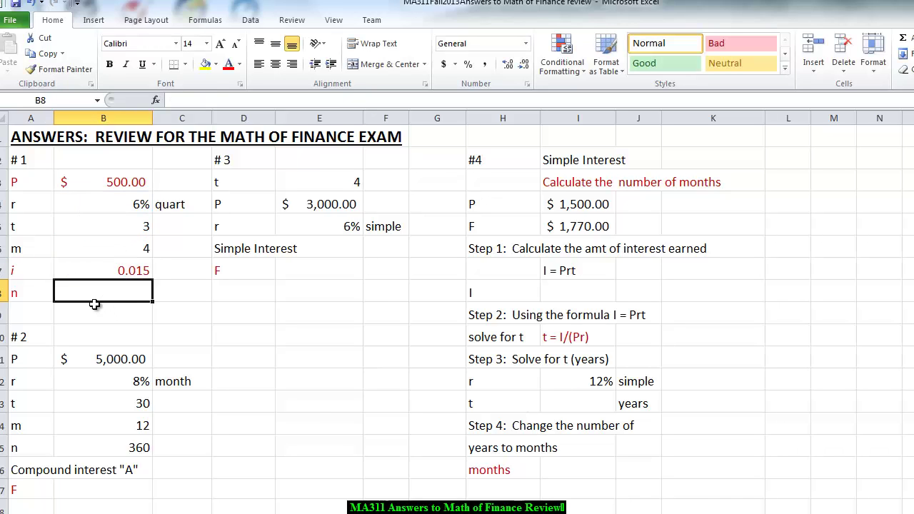
Step: Calculate the number of periods n for problem #1 in B8 with the formula =B6*B5
type("=")
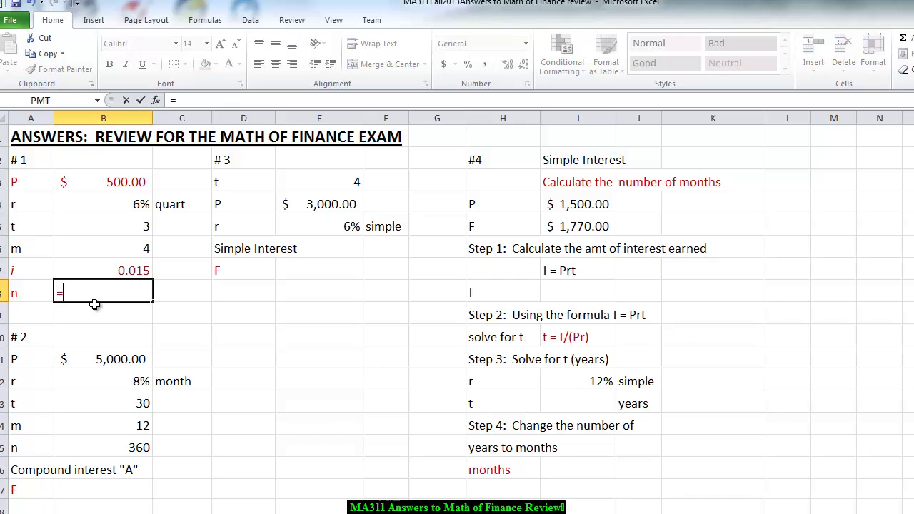
left_click(107, 249)
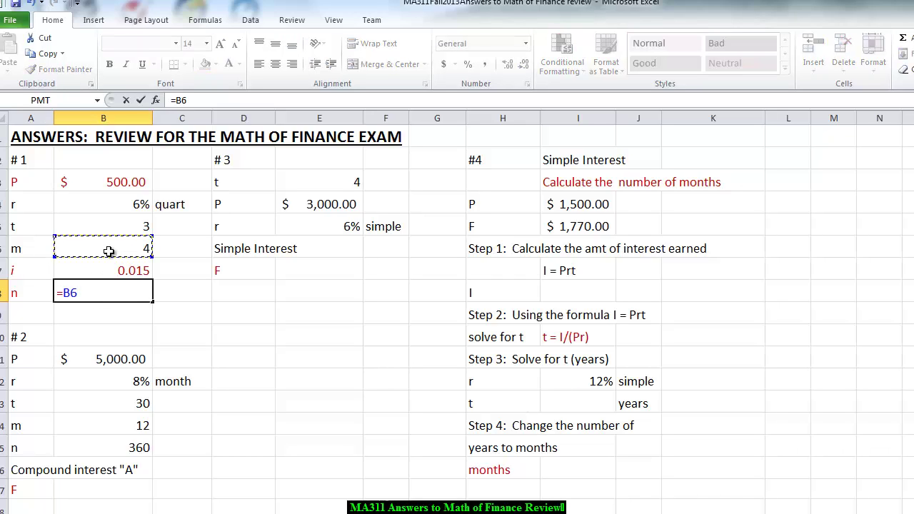
type("*")
left_click(109, 226)
key("Return")
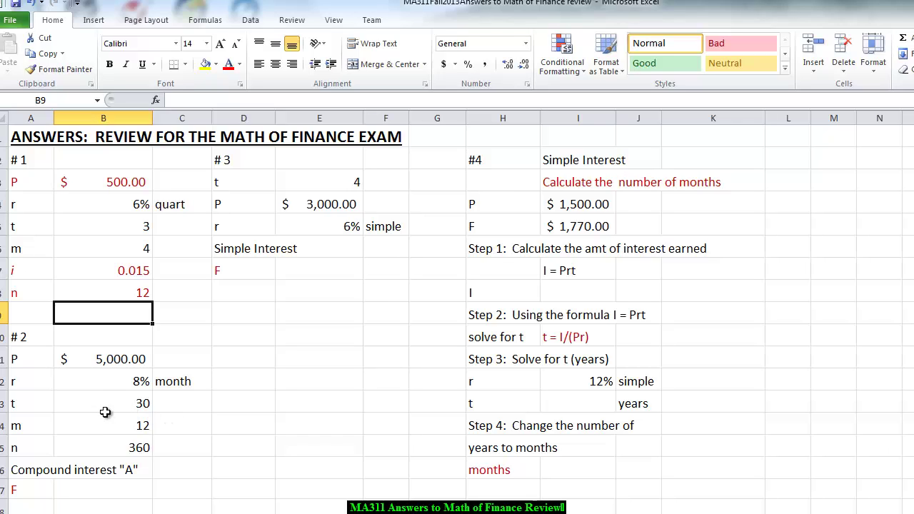
Step: Review problem #2's P, r, t and m values and inspect the formula behind n in B15
left_click(95, 362)
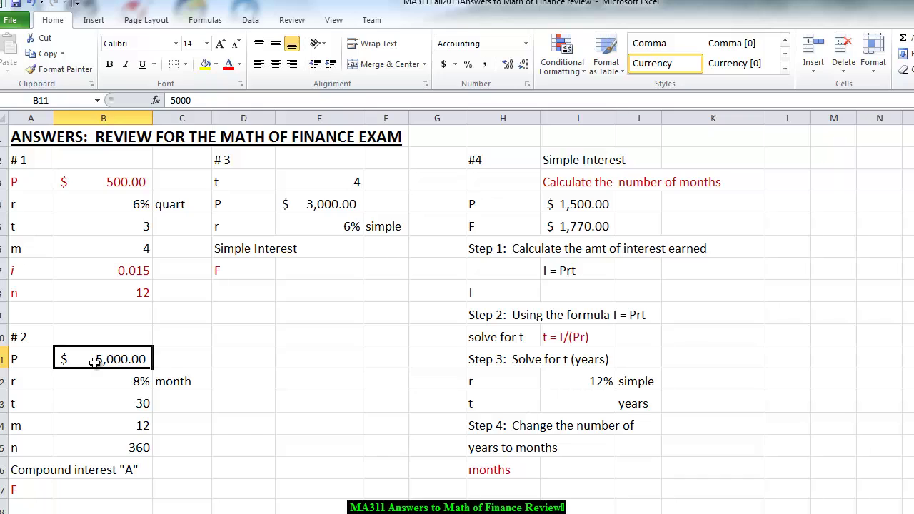
left_click(94, 380)
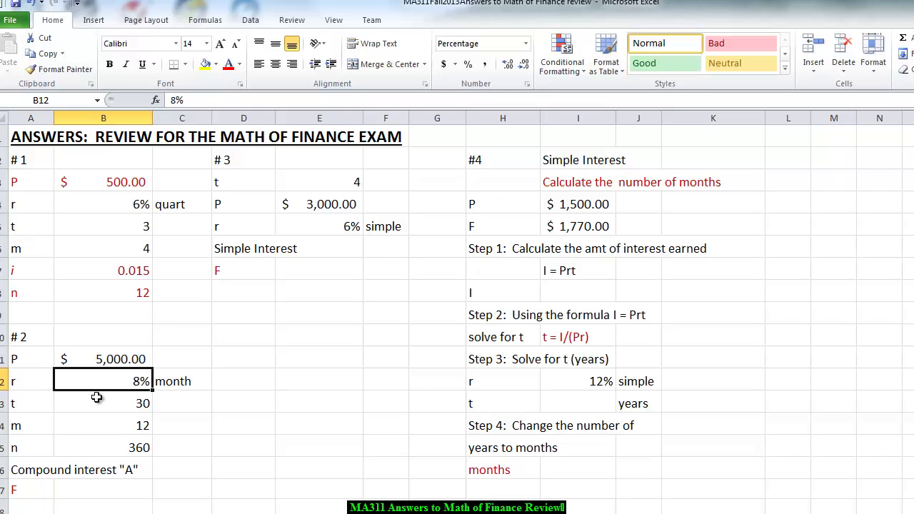
left_click(98, 404)
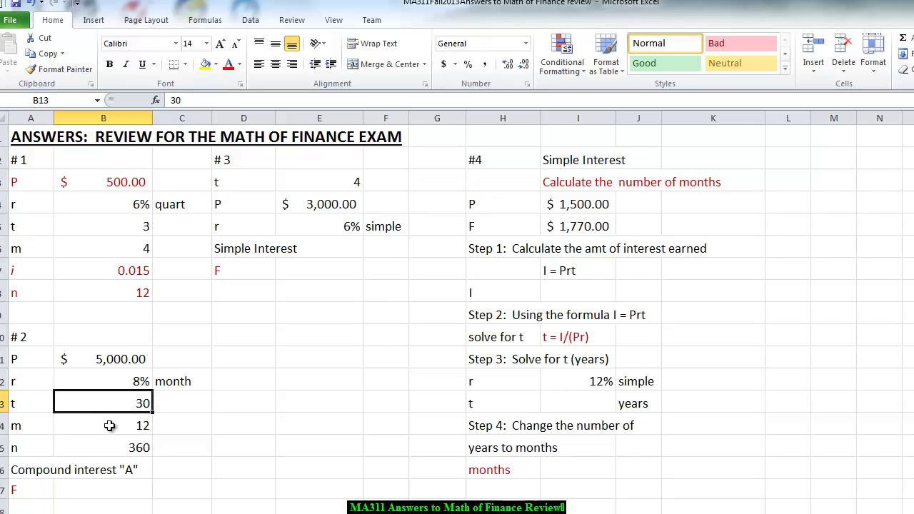
left_click(109, 425)
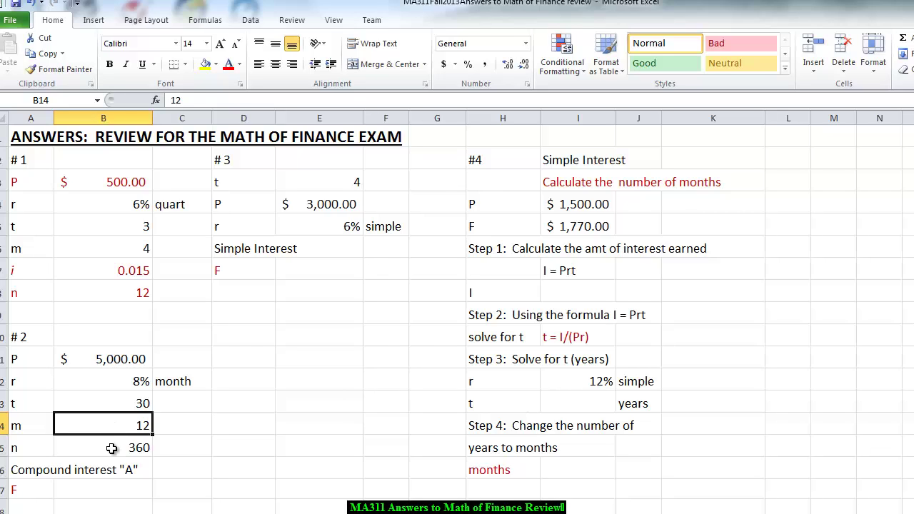
double_click(113, 447)
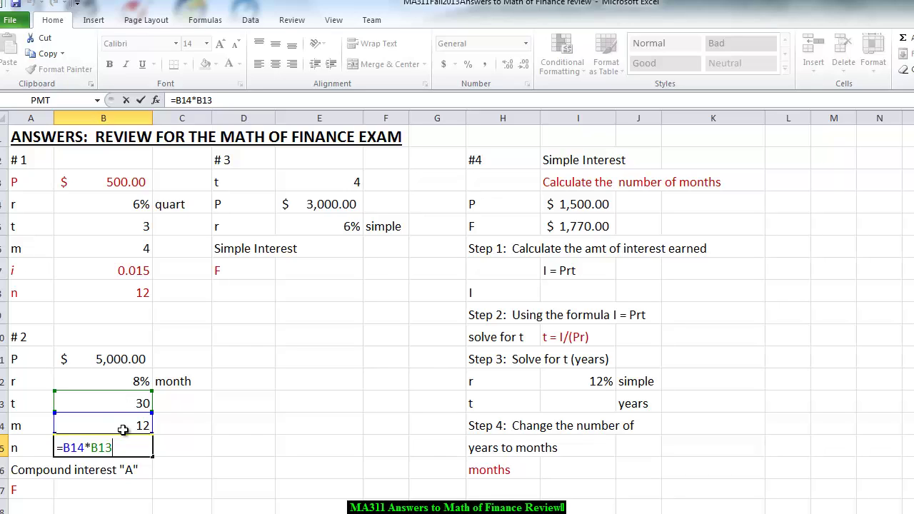
key("Return")
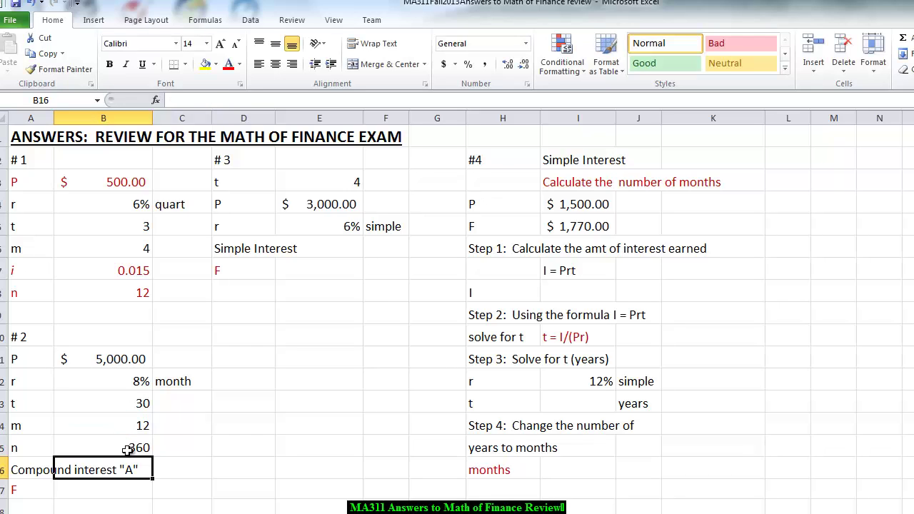
Step: Calculate the compound-interest future value F for problem #2 in B17 with the formula =B11*(1+B12/B14)^B15
left_click(64, 493)
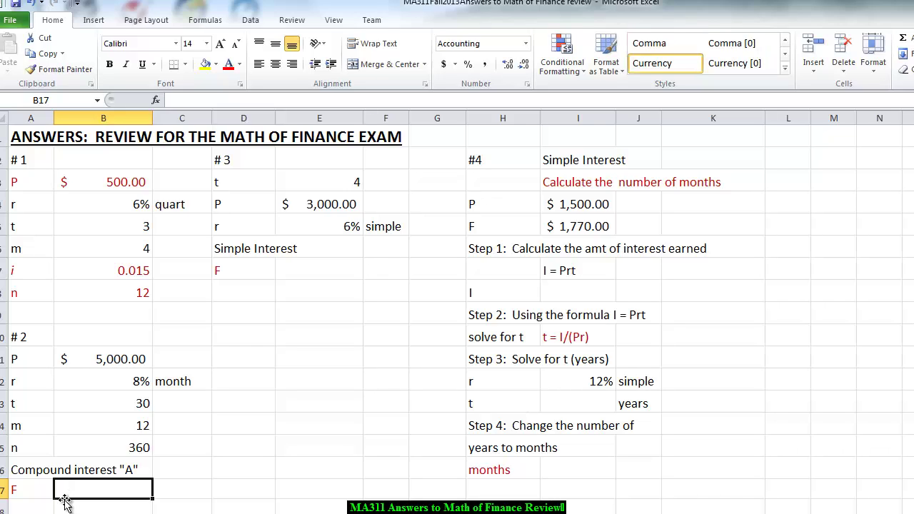
type("=")
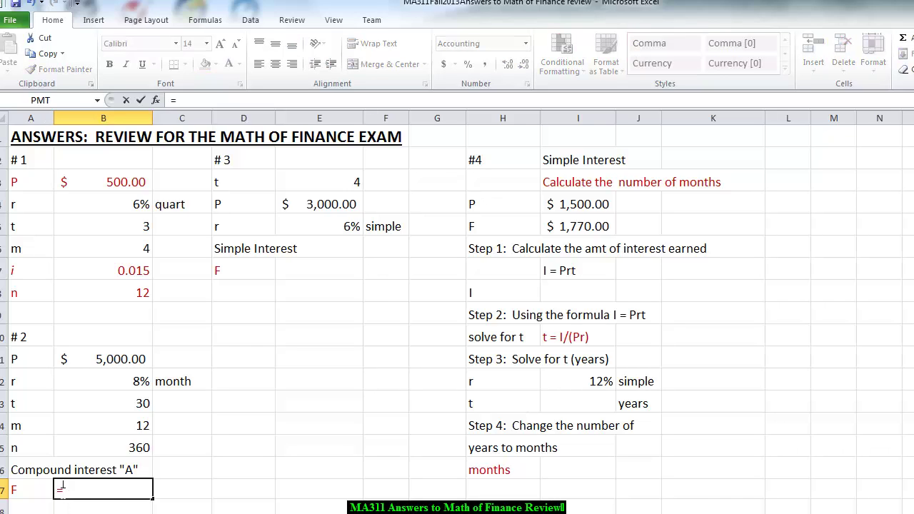
left_click(127, 360)
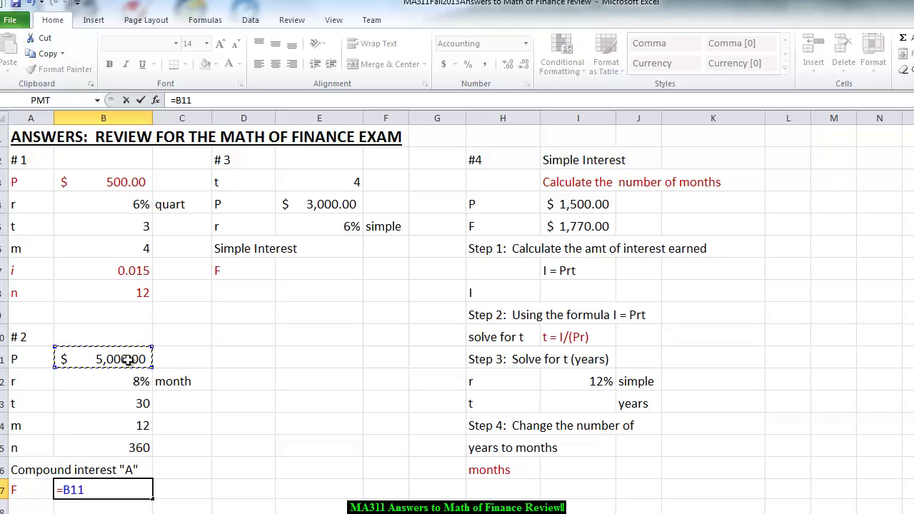
type("*(1+")
left_click(94, 383)
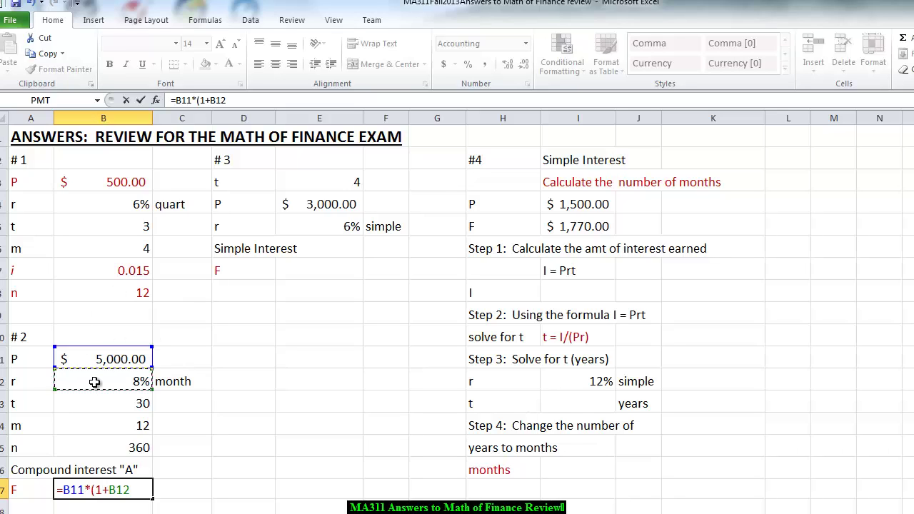
type("/")
left_click(115, 425)
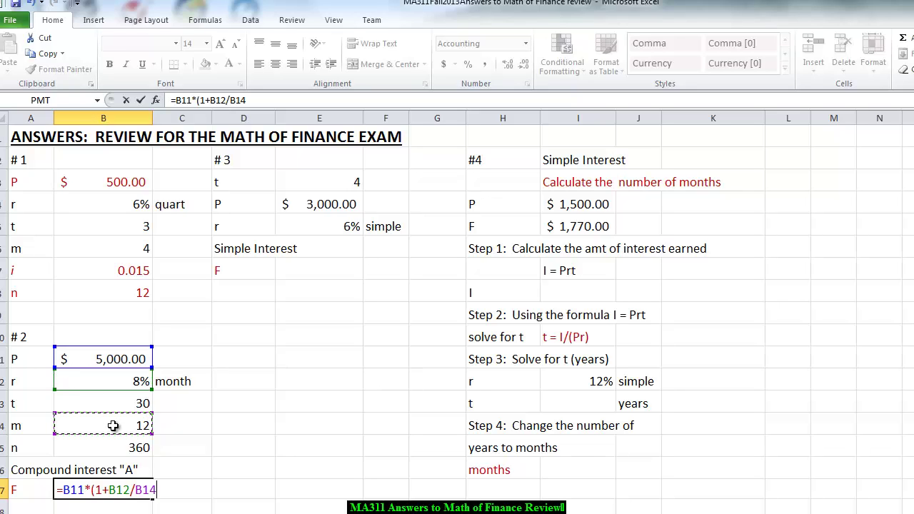
type(")^")
left_click(138, 446)
key("Return")
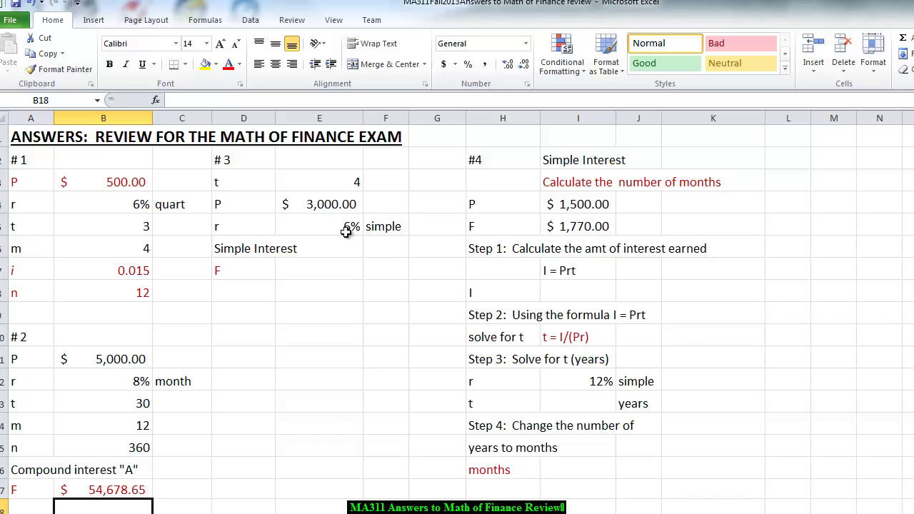
Step: Review problem #3's t, P and r, and calculate its simple-interest future value F in E7 with =E4*(1+E5*E3)
left_click(319, 181)
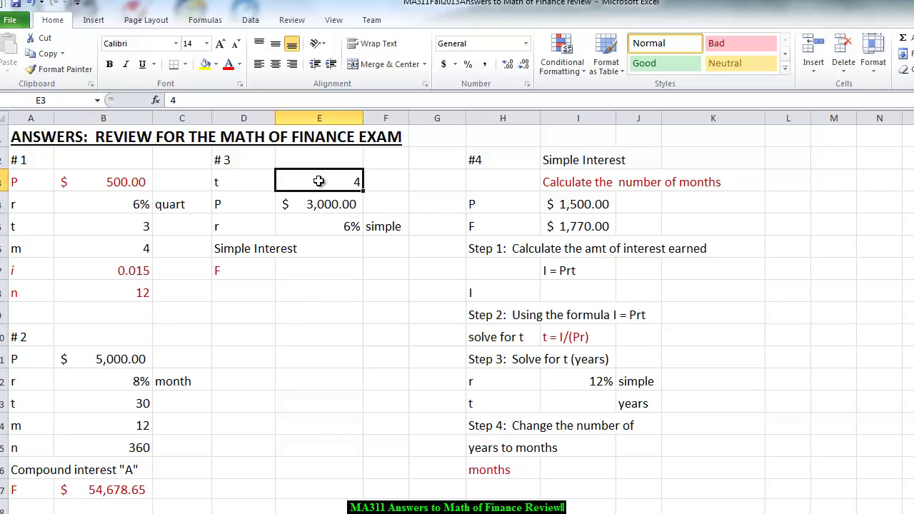
left_click(317, 206)
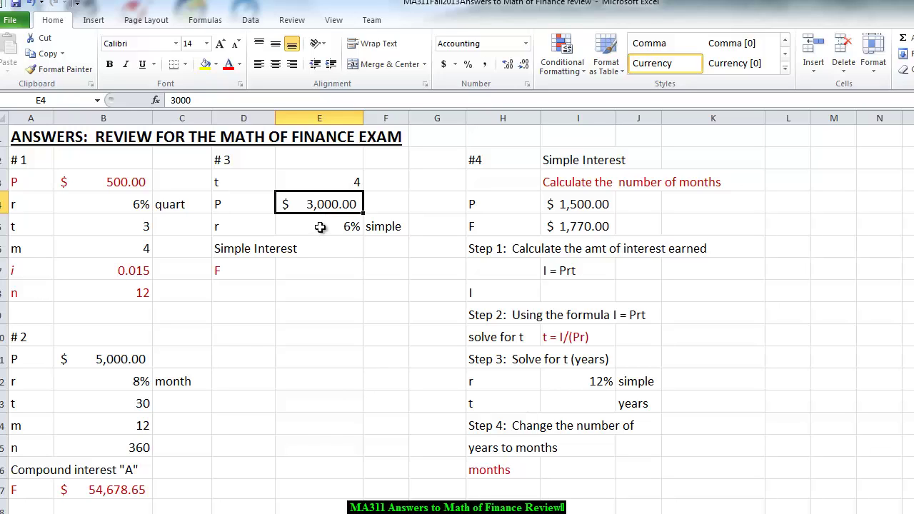
left_click(320, 227)
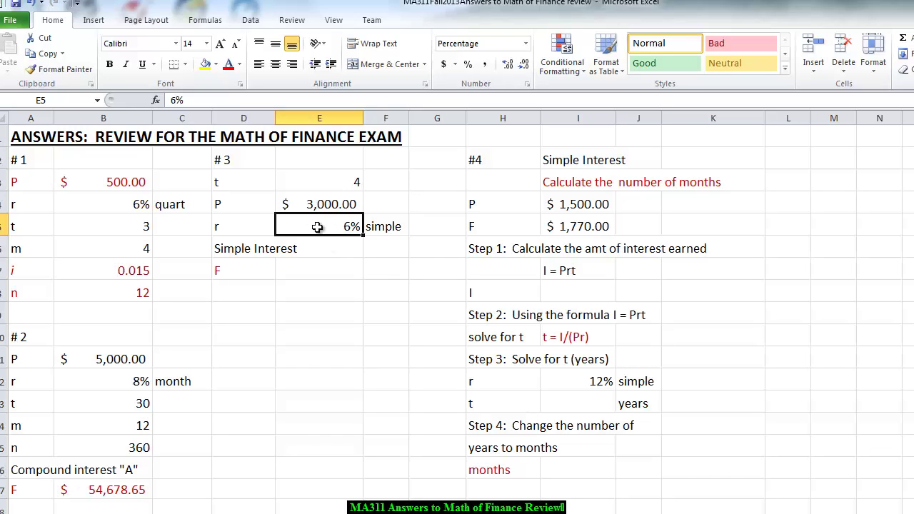
left_click(304, 272)
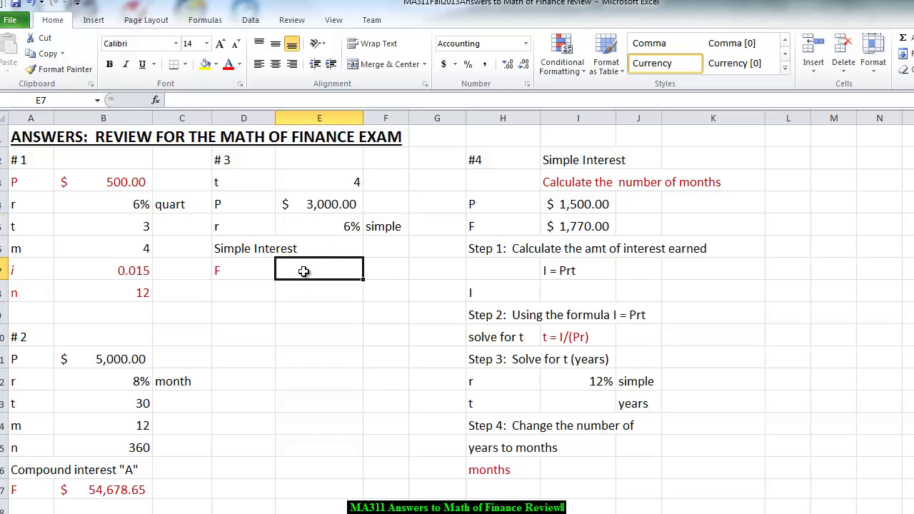
type("=")
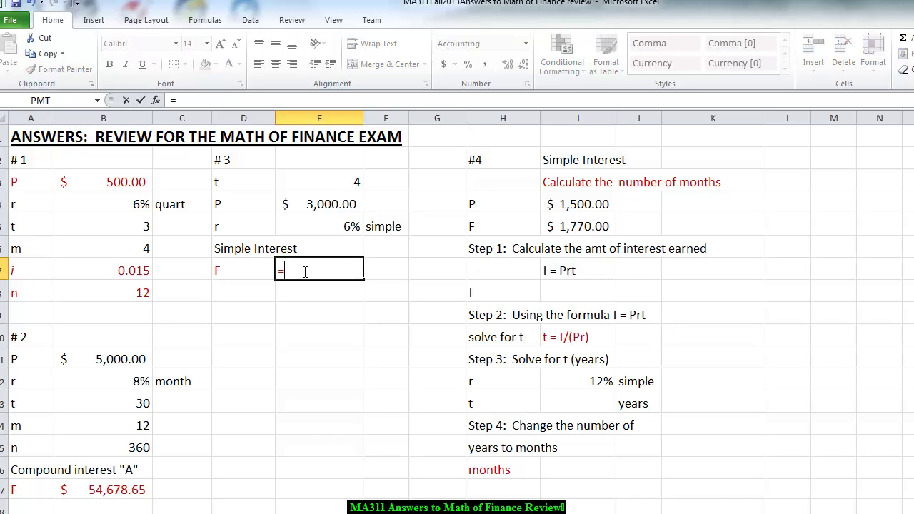
left_click(319, 207)
type("*")
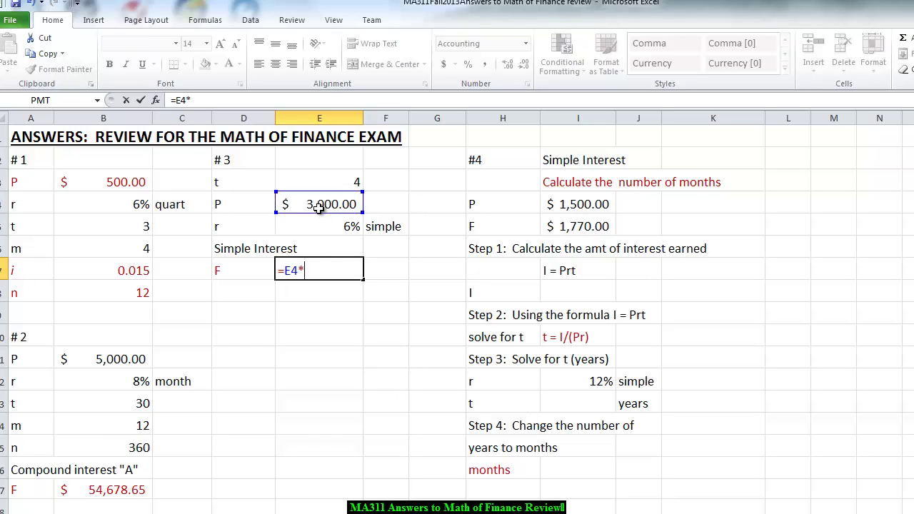
type("(1+")
left_click(333, 225)
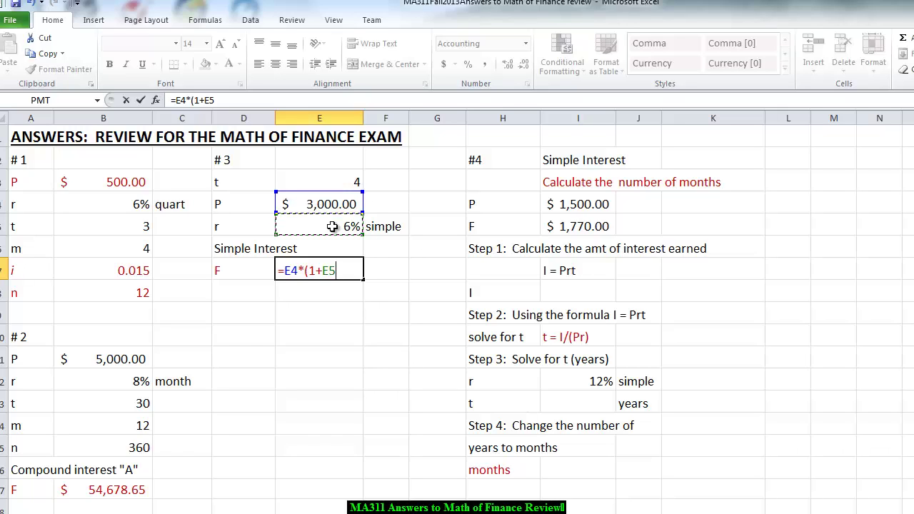
type("*")
left_click(346, 187)
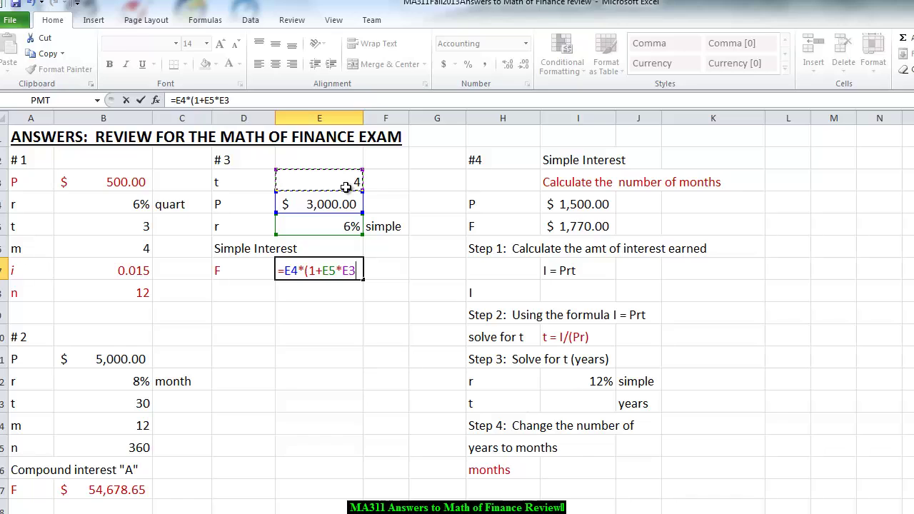
type(")")
key("Return")
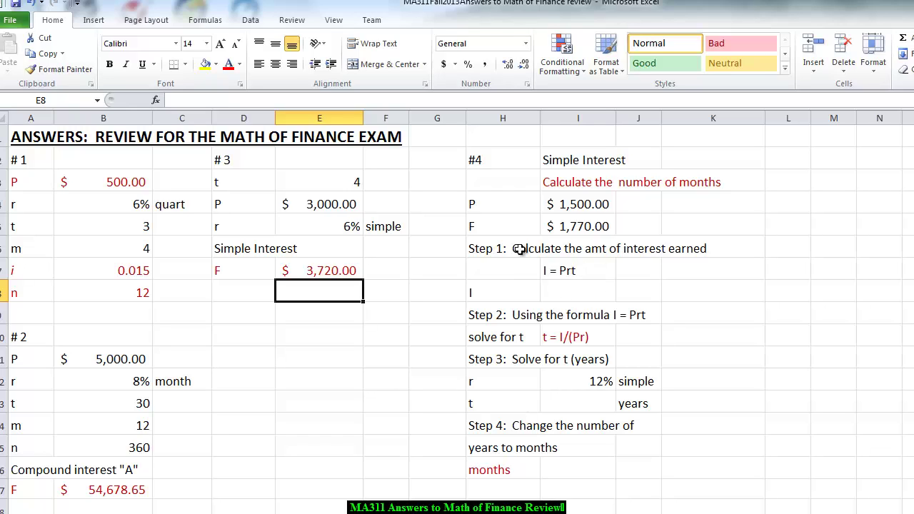
Step: Calculate the interest earned I for problem #4 in I8 with the formula =I5-I4
left_click(564, 288)
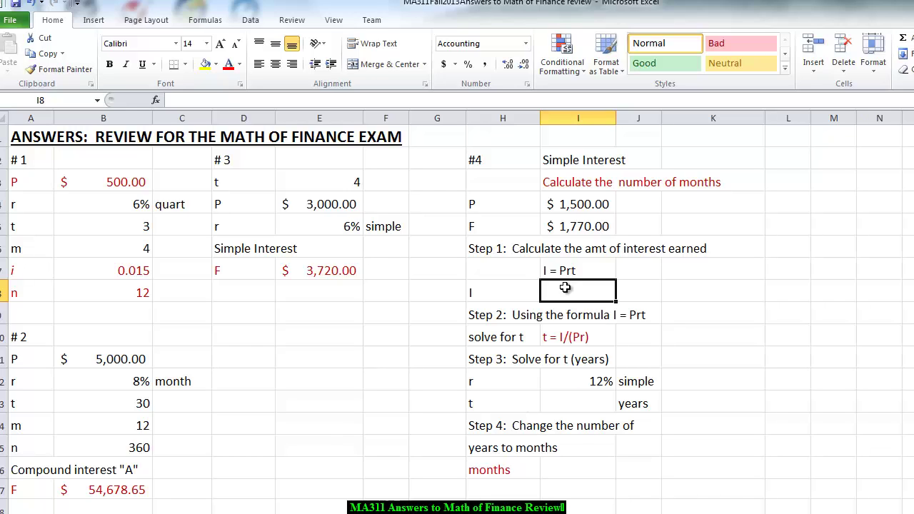
type("=")
left_click(583, 227)
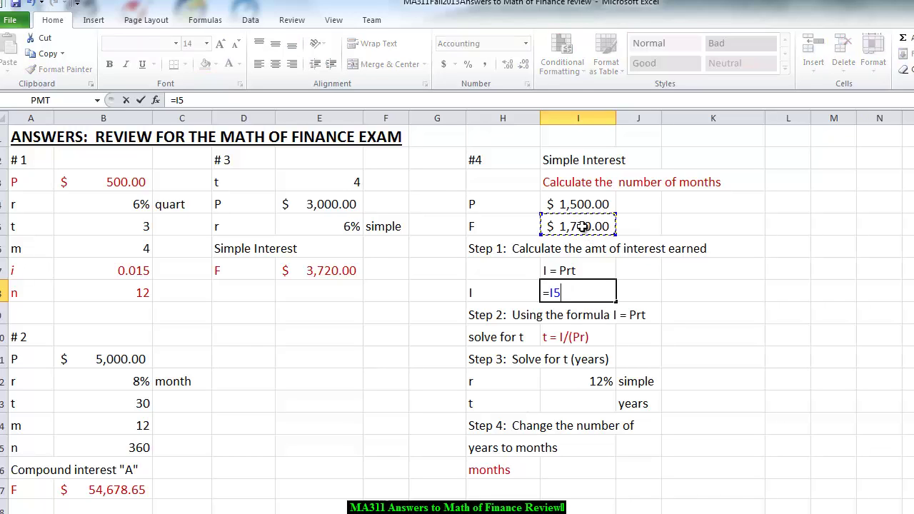
type("-")
left_click(576, 204)
key("Return")
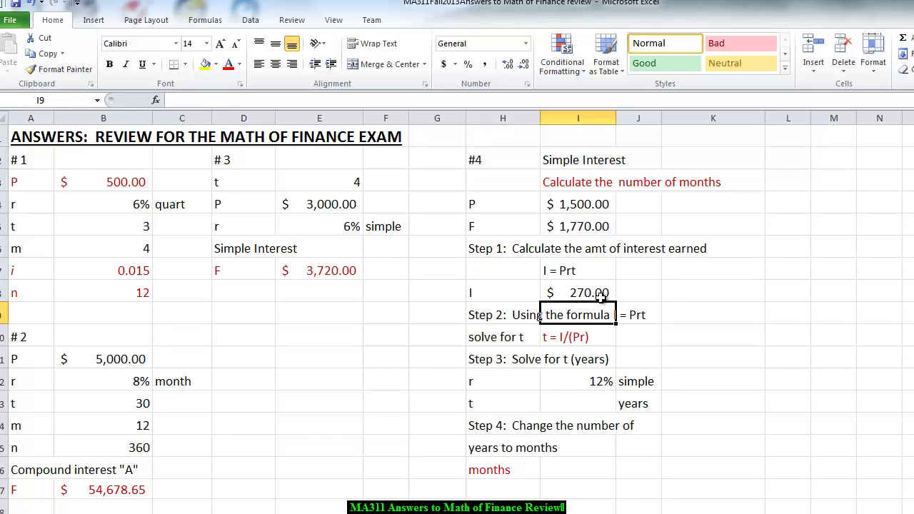
Step: Review the rearranged formula t = I/(Pr) for problem #4 and calculate t in years in I13 with =I8/(I4*I12)
left_click(628, 333)
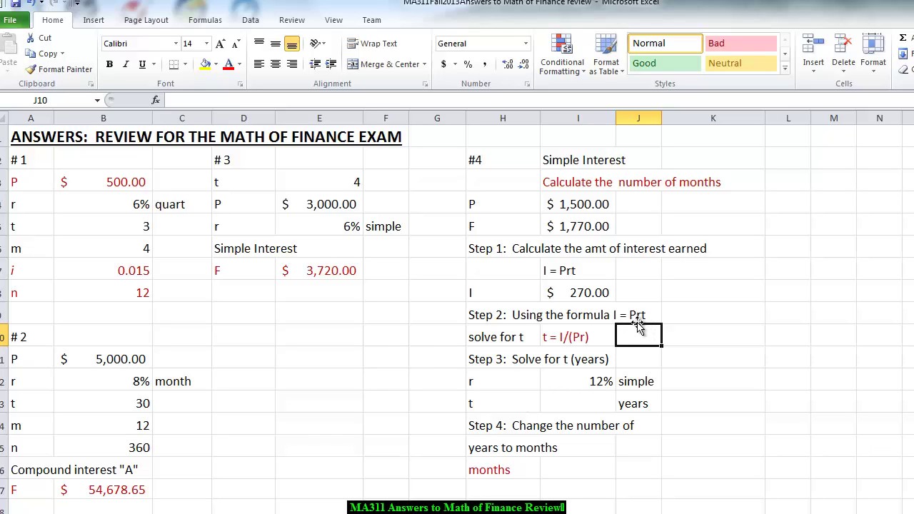
left_click(545, 343)
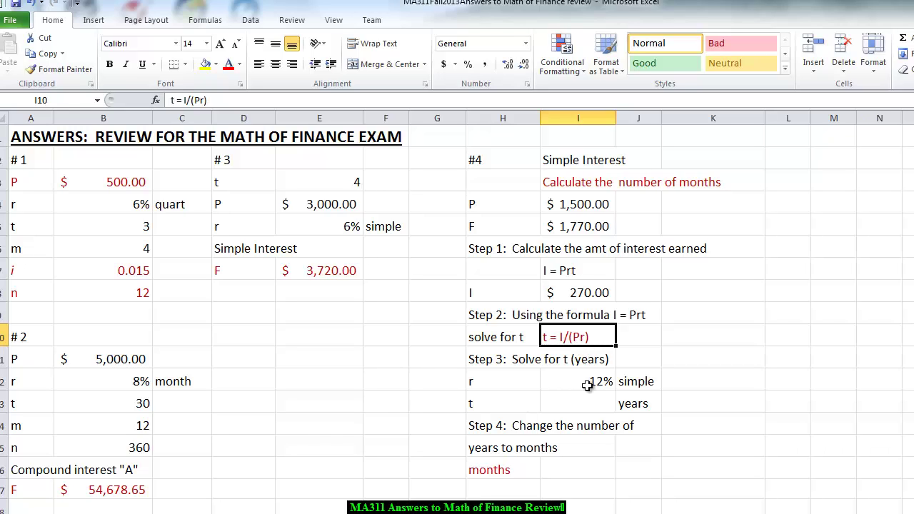
left_click(572, 406)
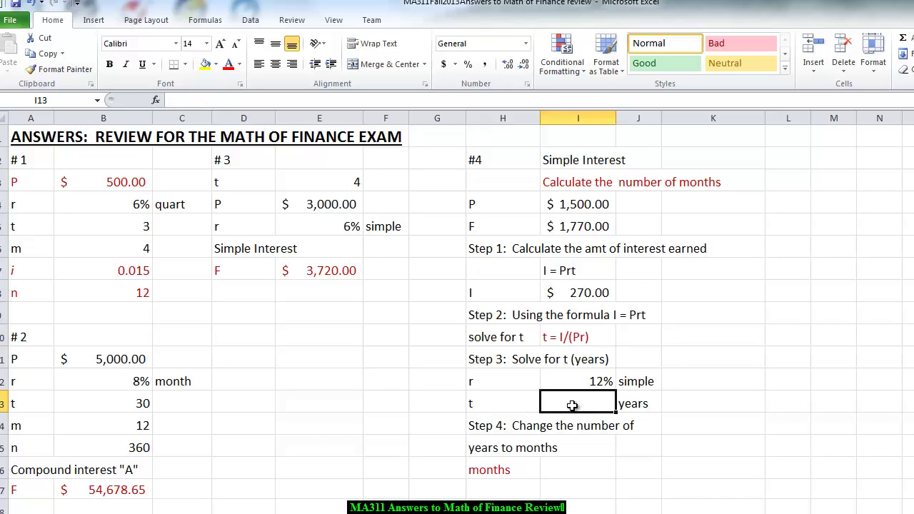
type("=")
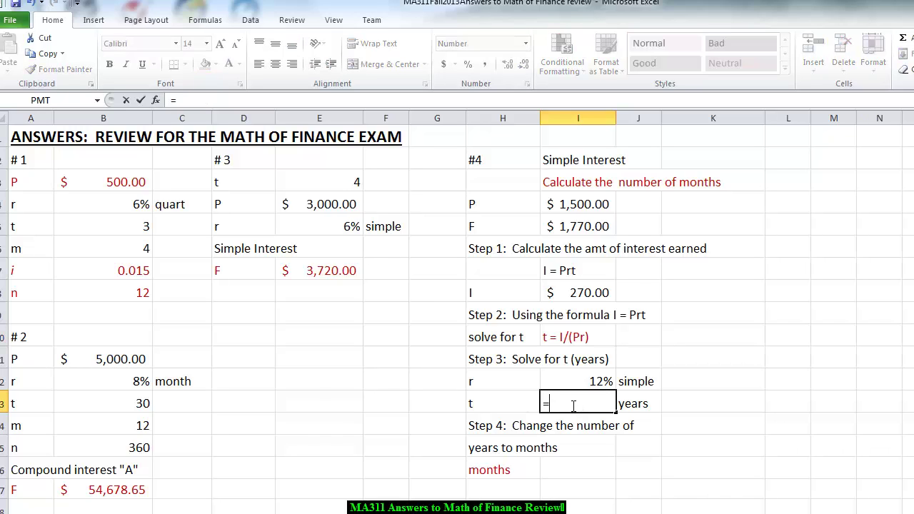
left_click(586, 294)
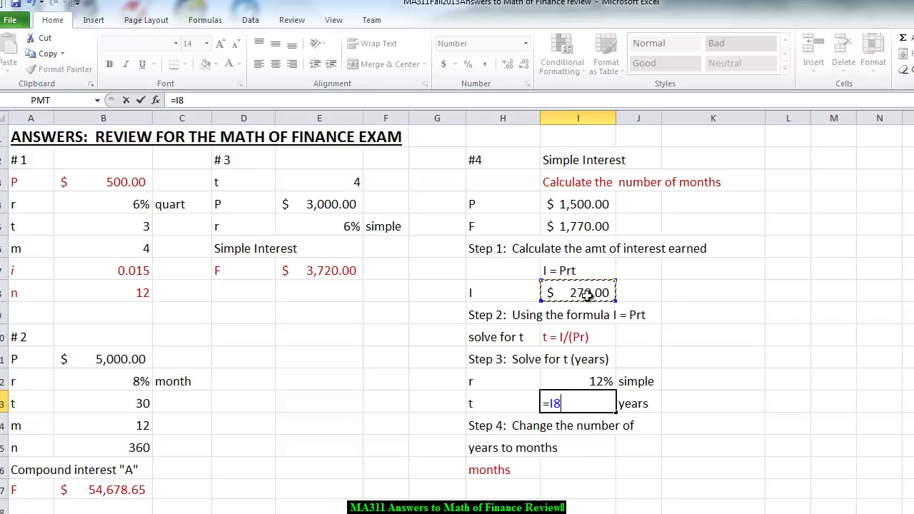
type("/(")
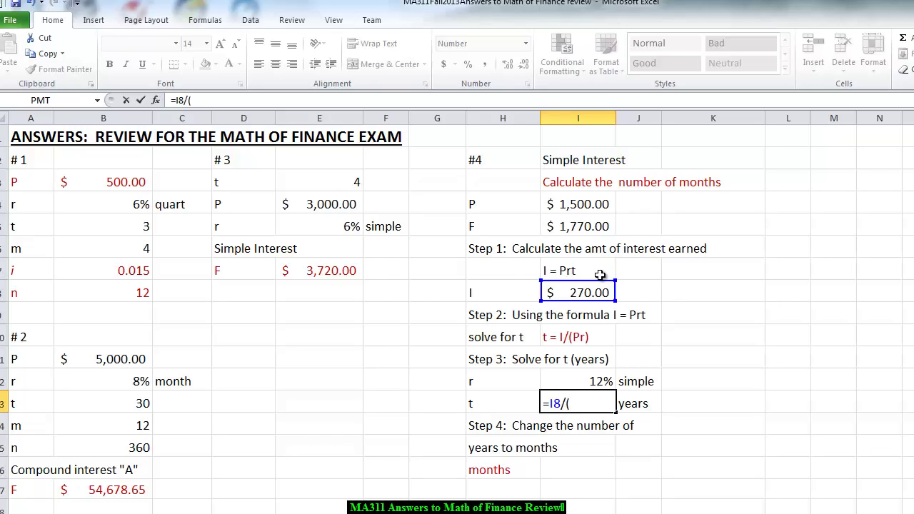
left_click(571, 207)
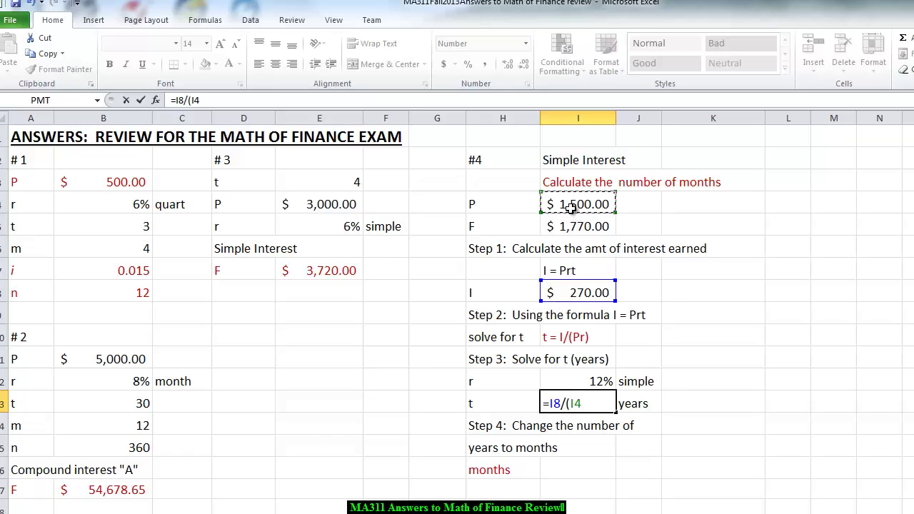
type("*")
left_click(600, 381)
type(")")
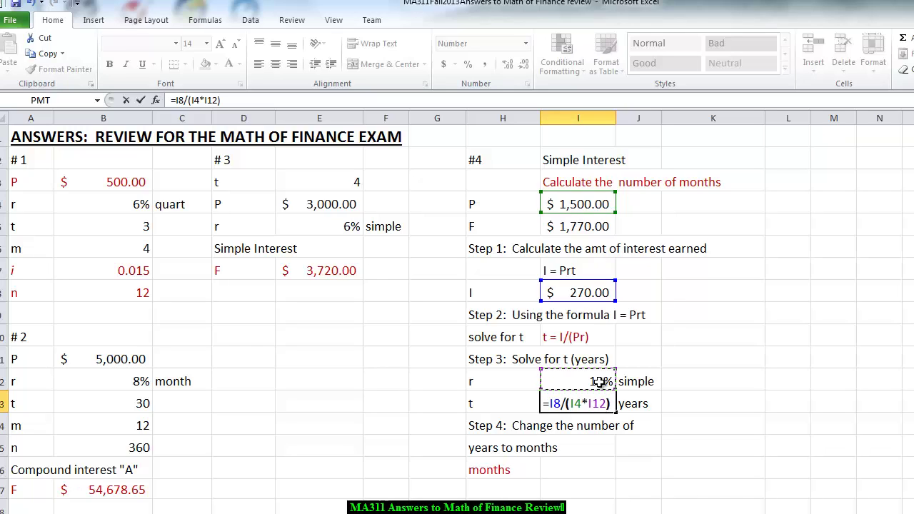
key("Return")
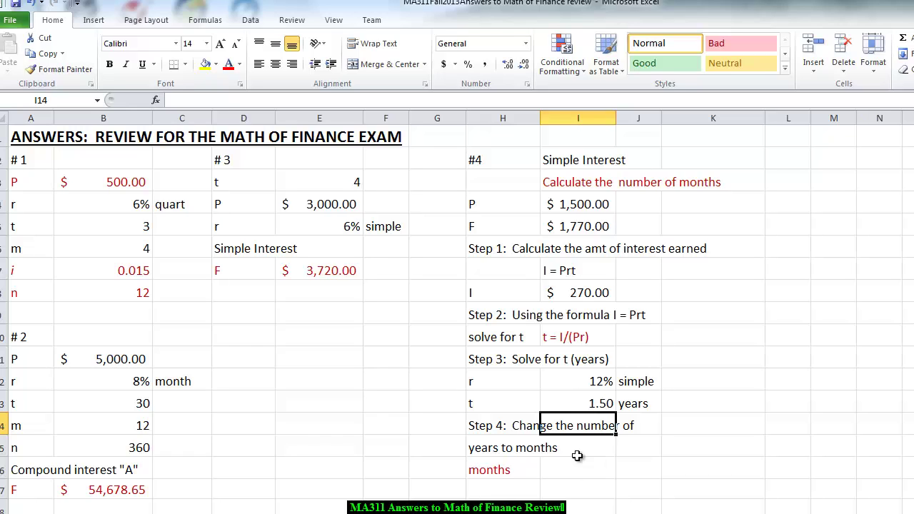
Step: Convert problem #4's time from years to months in I16 with the formula =I13*12
left_click(555, 473)
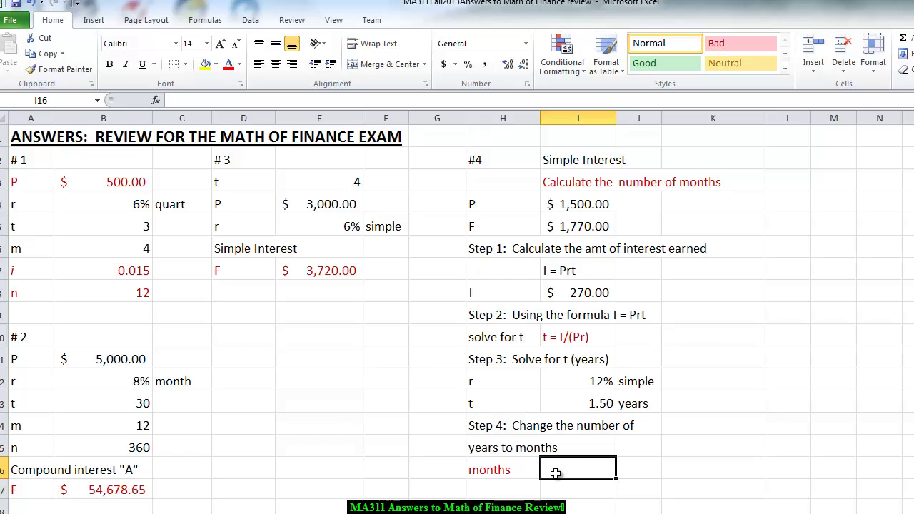
type("=")
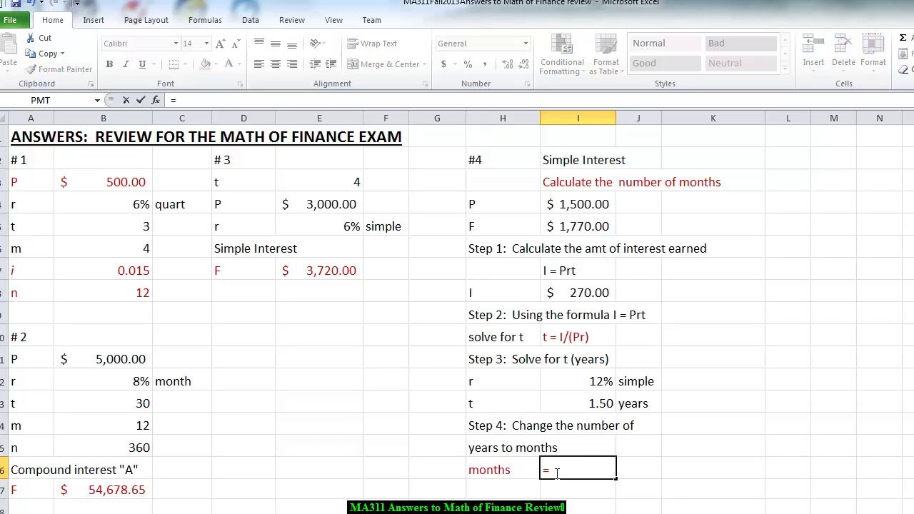
left_click(576, 404)
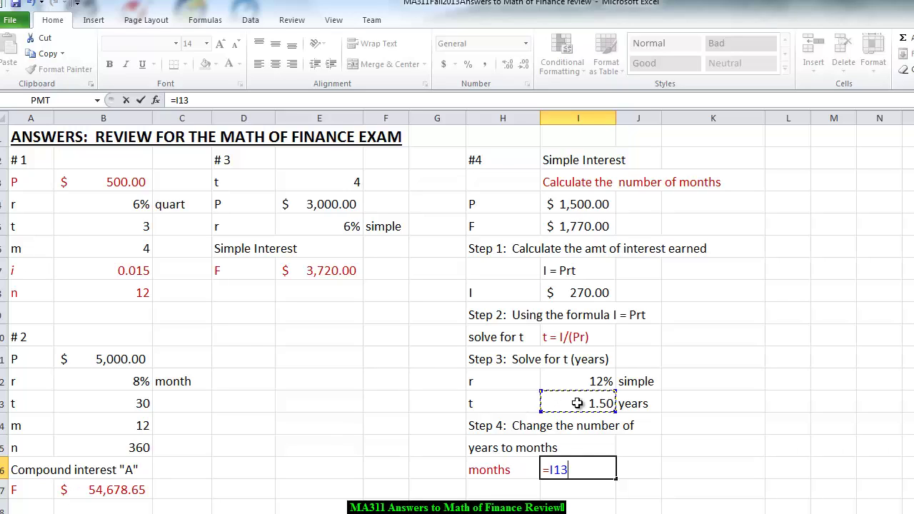
type("*12")
key("Return")
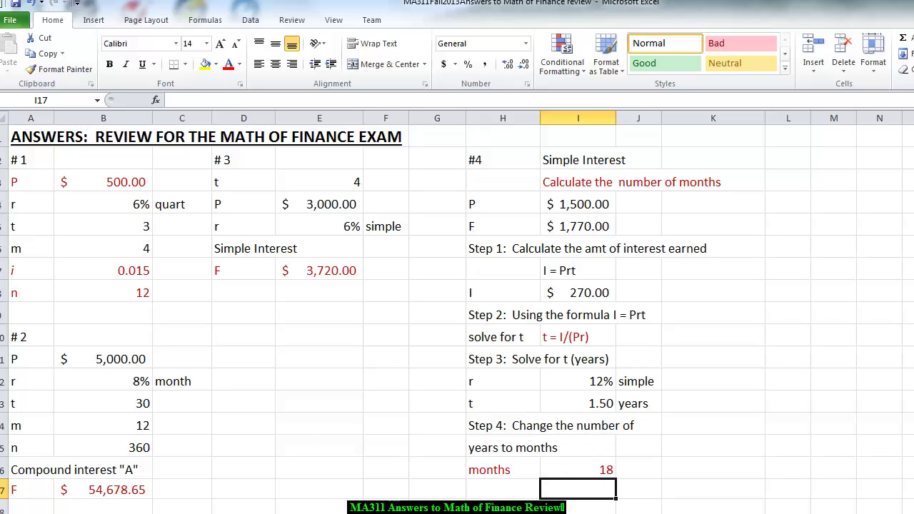
Step: On the sheet with problems #5 and #6, calculate the effective rate in D3 with =EFFECT($B$3,C3) and fill the formula down to D8
key("ctrl+Page_Down")
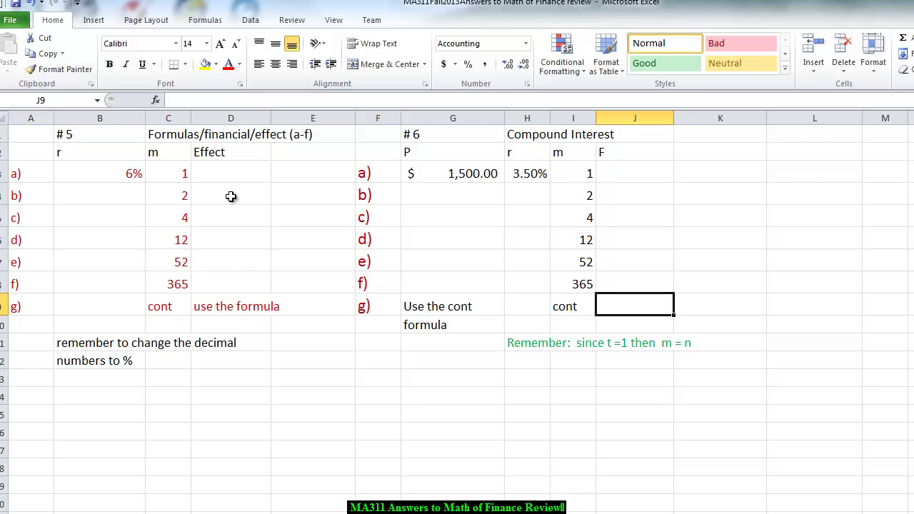
left_click(235, 174)
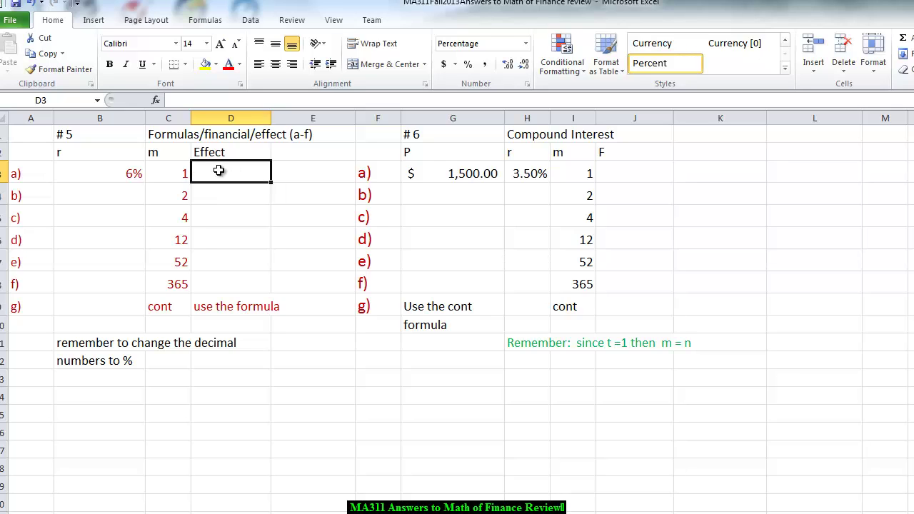
left_click(191, 22)
left_click(123, 62)
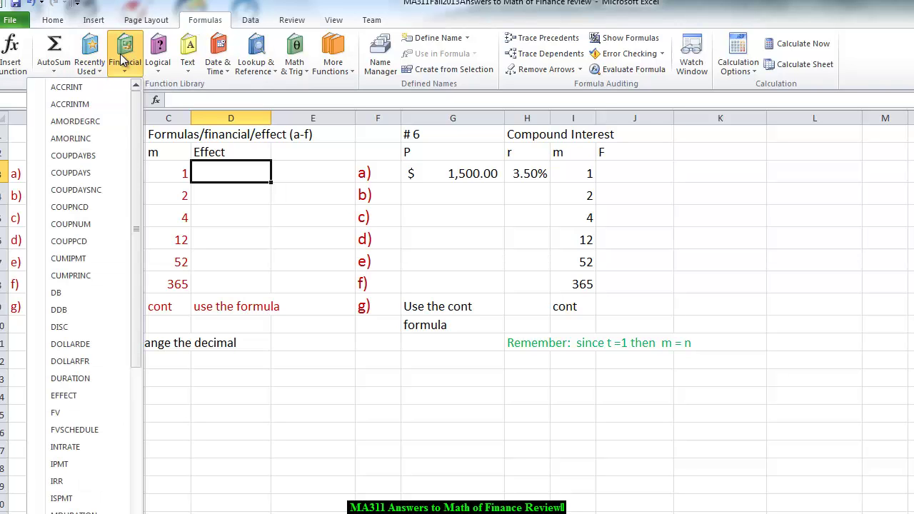
left_click(64, 395)
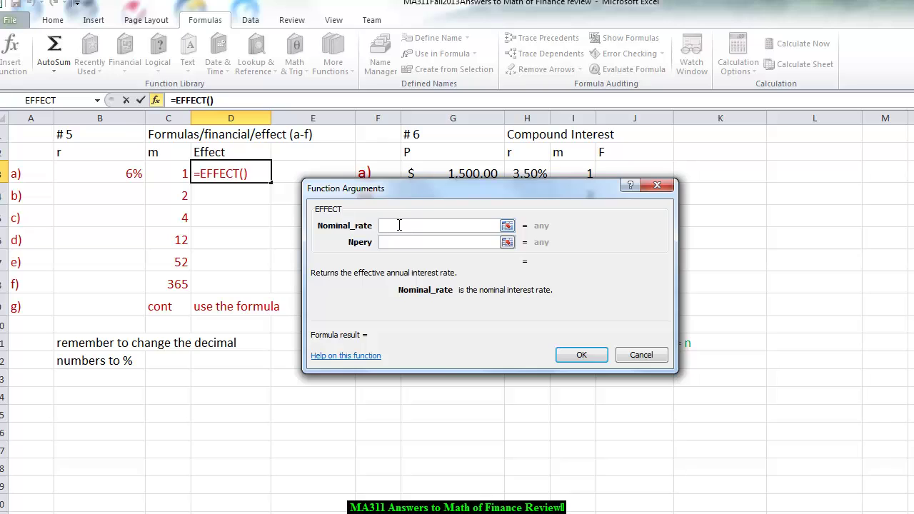
left_click(113, 173)
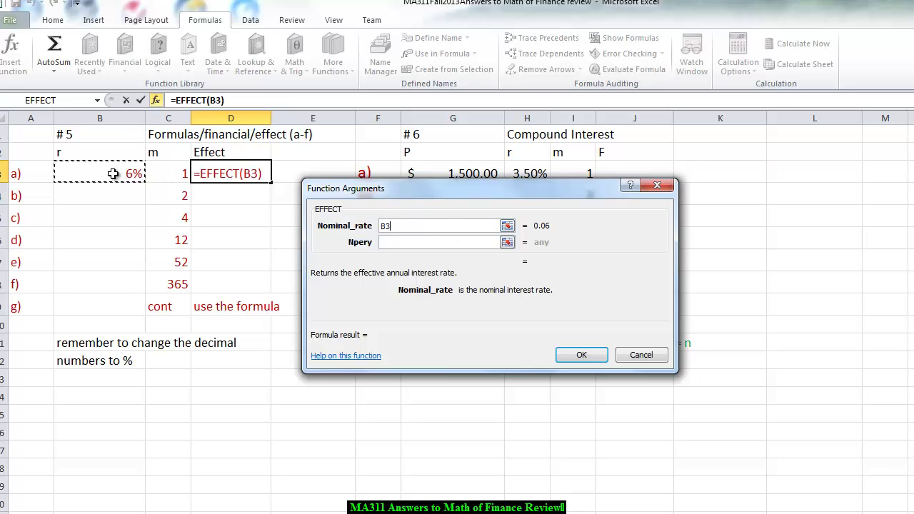
double_click(384, 226)
key("F4")
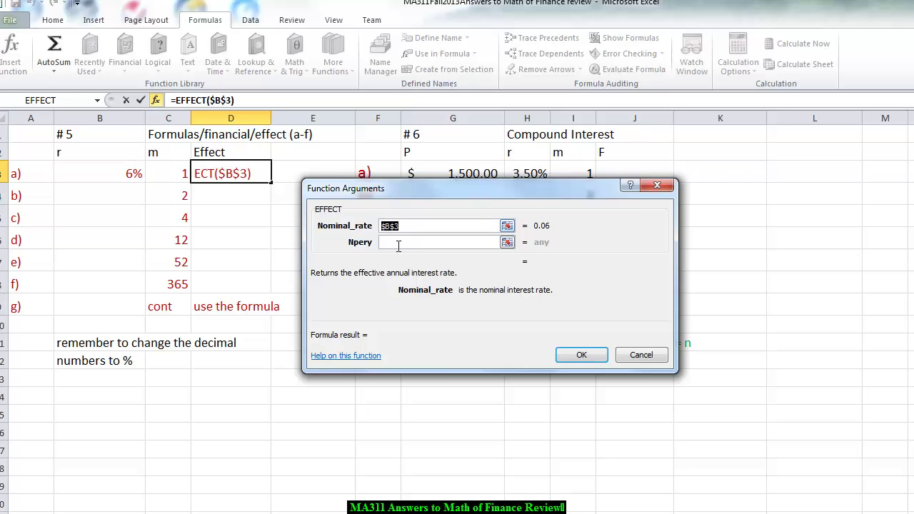
left_click(401, 244)
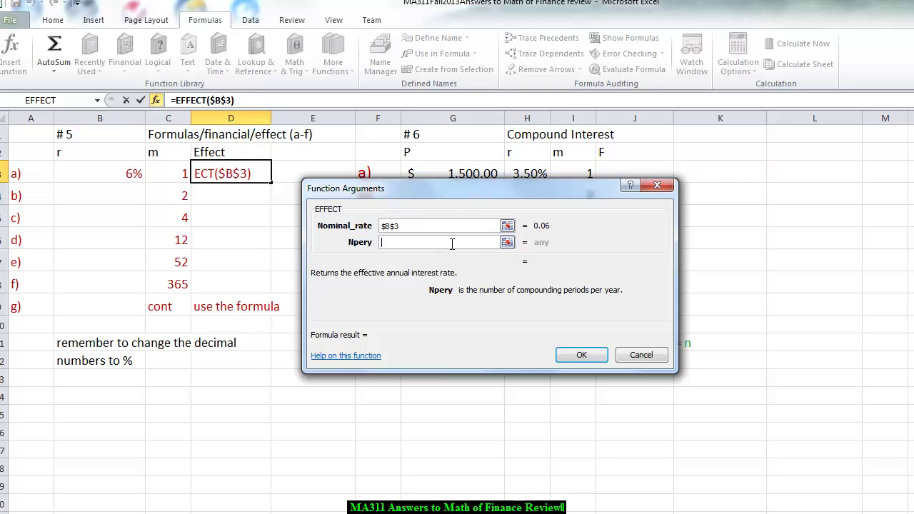
left_click(184, 175)
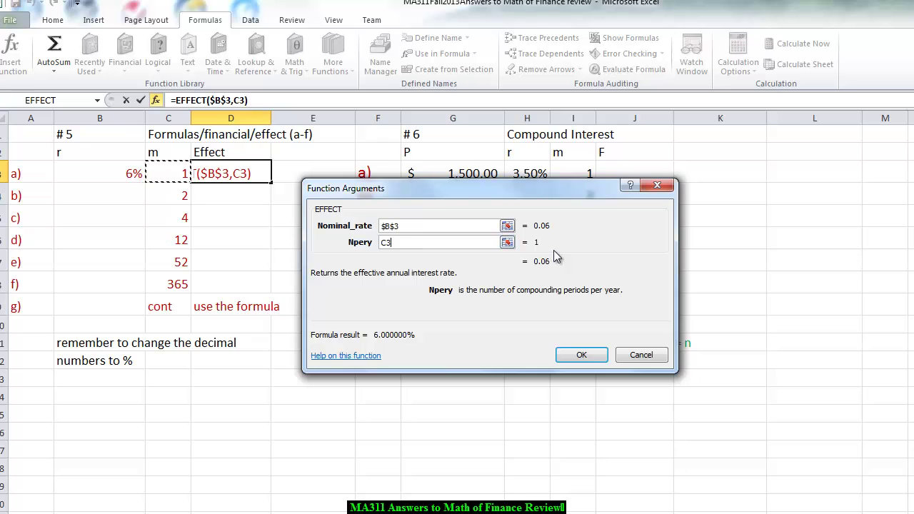
left_click(592, 361)
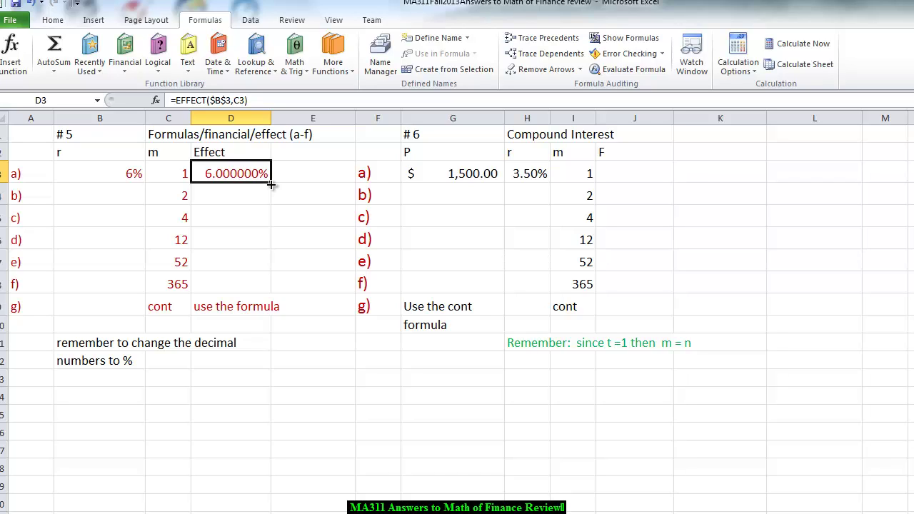
left_click_drag(271, 184, 274, 290)
left_click(295, 280)
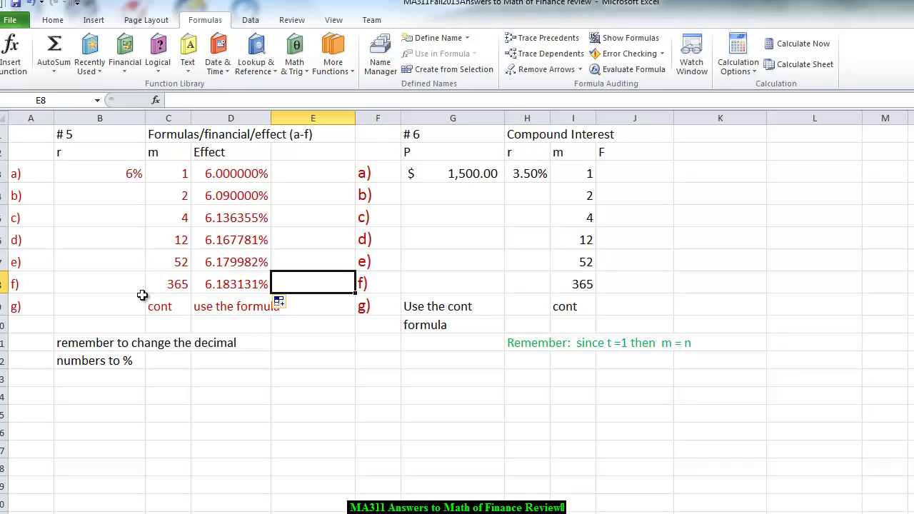
Step: Calculate problem #5's effective rate for continuous compounding in D10 with the formula =EXP(B3)-1
left_click(209, 328)
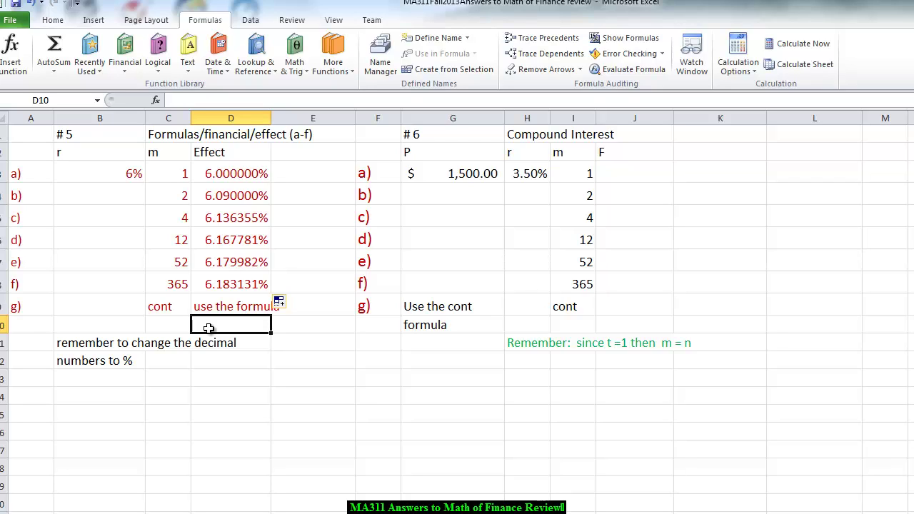
type("=E")
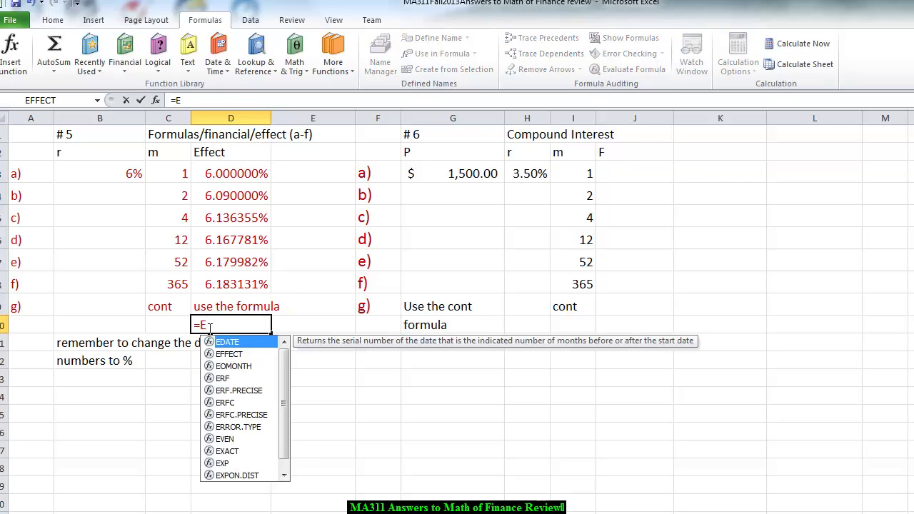
type("x")
double_click(222, 354)
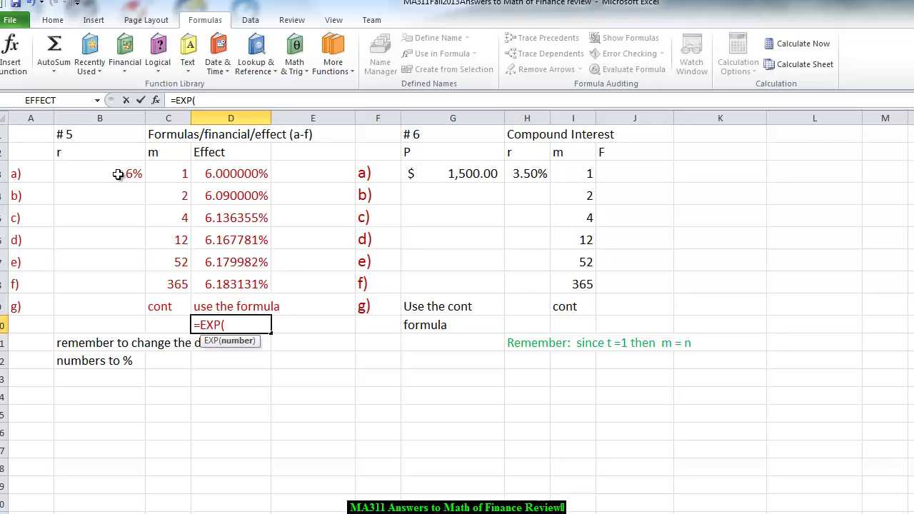
left_click(118, 174)
type(")-1")
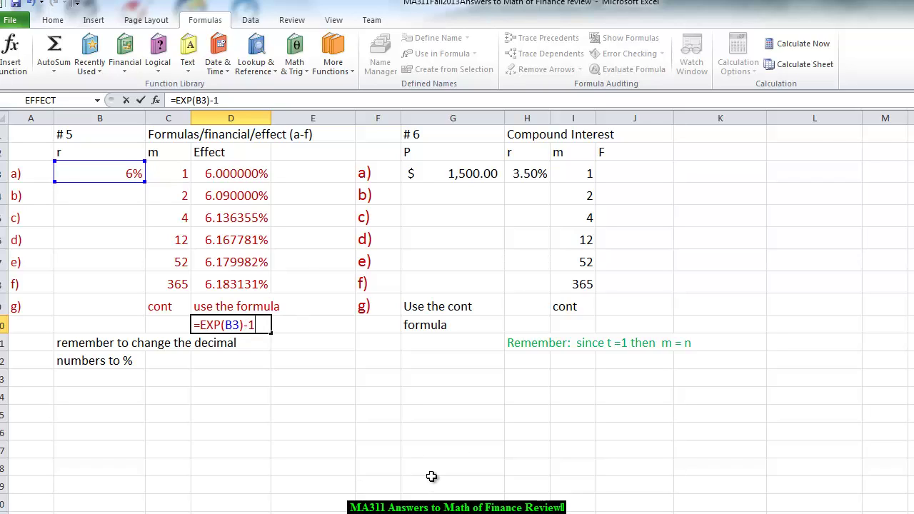
key("Return")
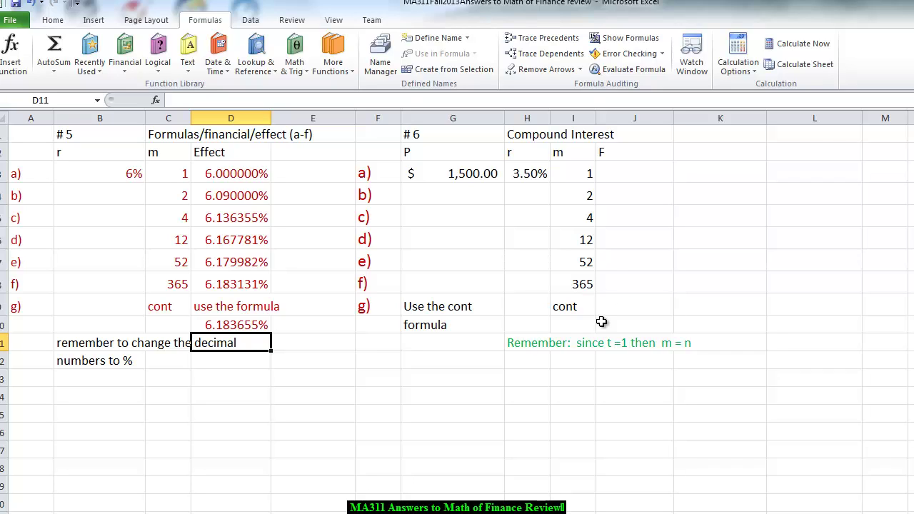
Step: Calculate problem #6's compound-interest future value in J3 with the formula =$G$3*(1+$H$3/I3)^I3
left_click(625, 174)
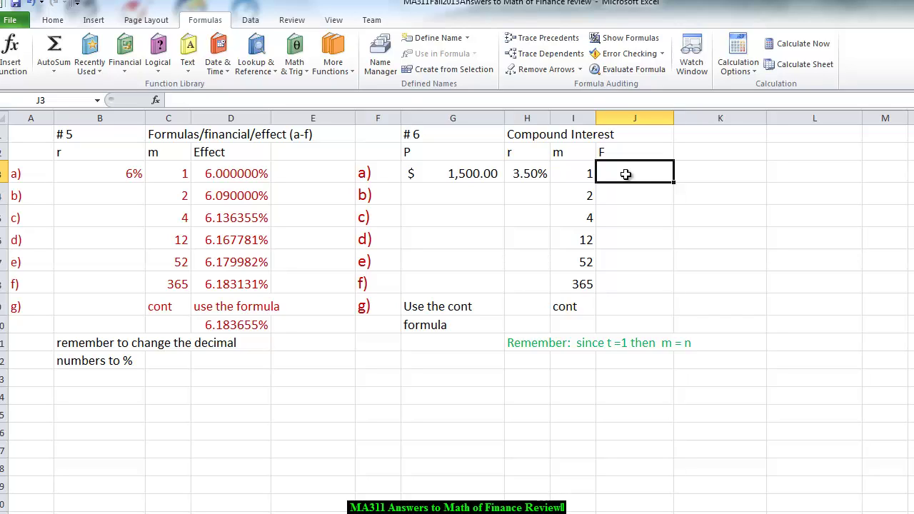
type("=")
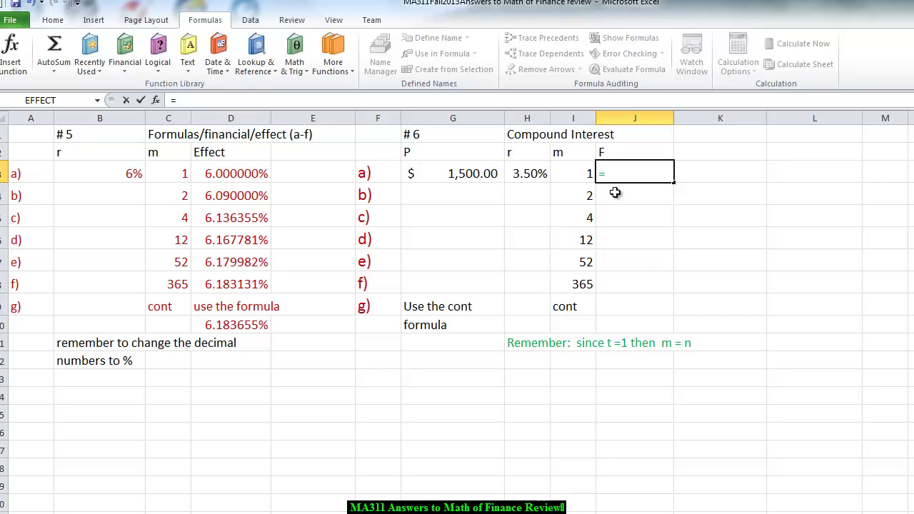
left_click(471, 175)
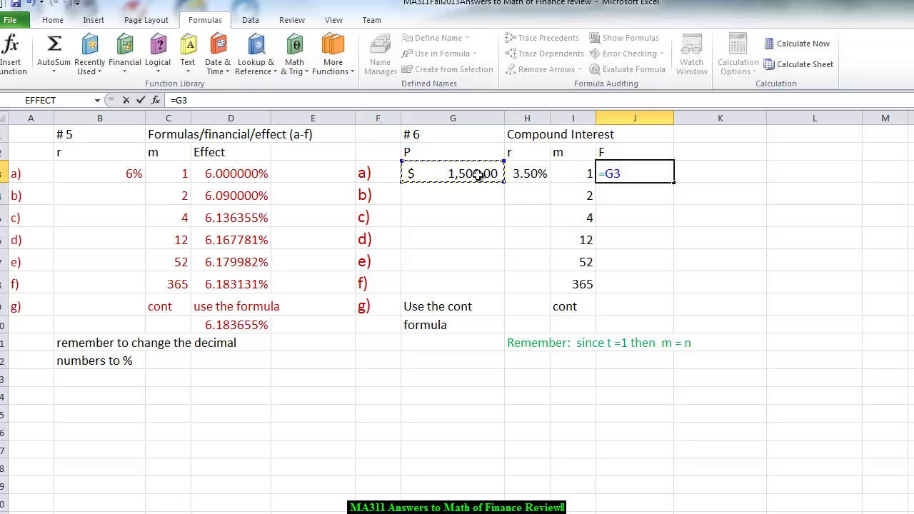
key("F4")
type("*(1+")
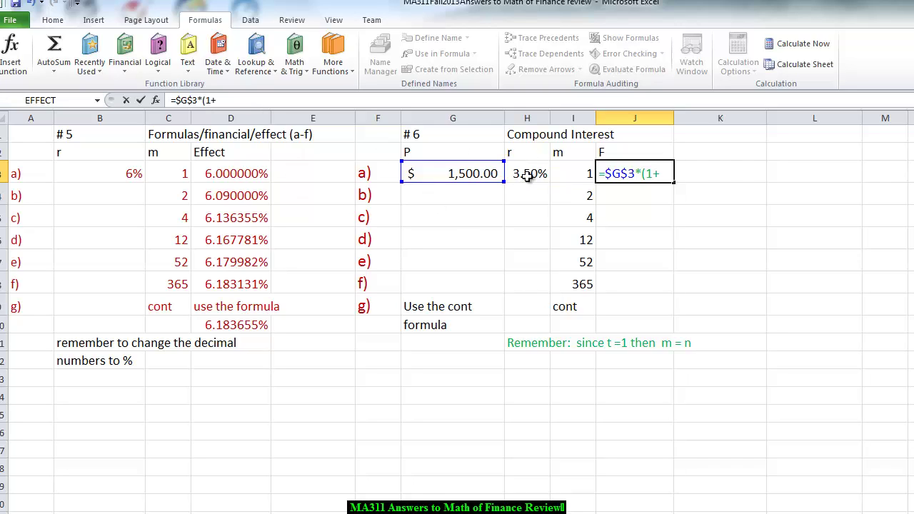
left_click(527, 176)
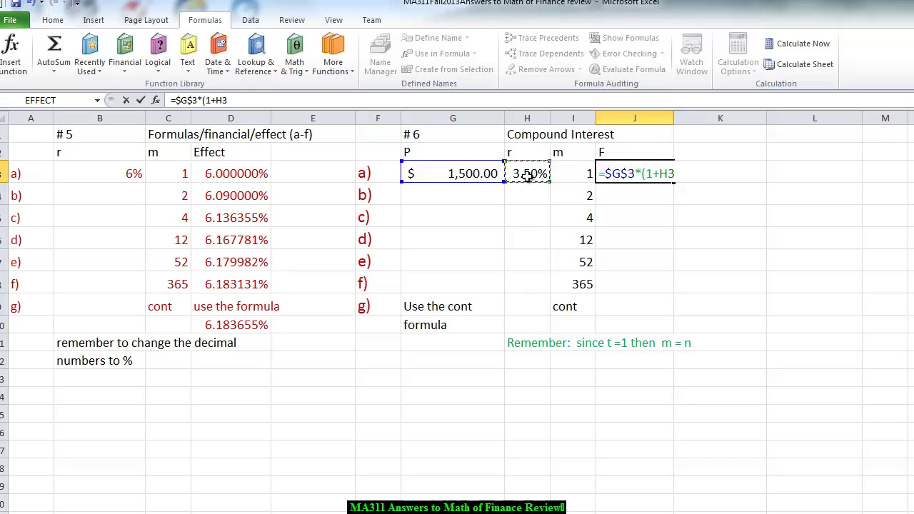
key("F4")
type("/")
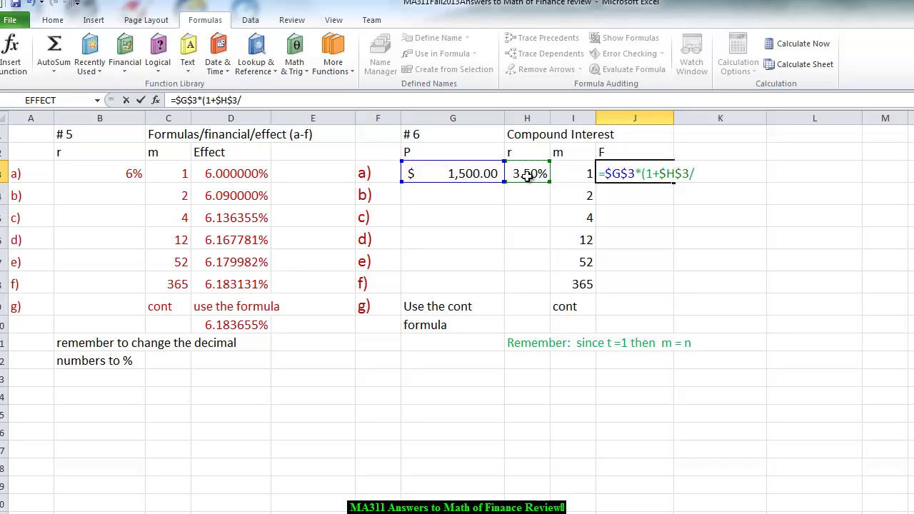
left_click(568, 177)
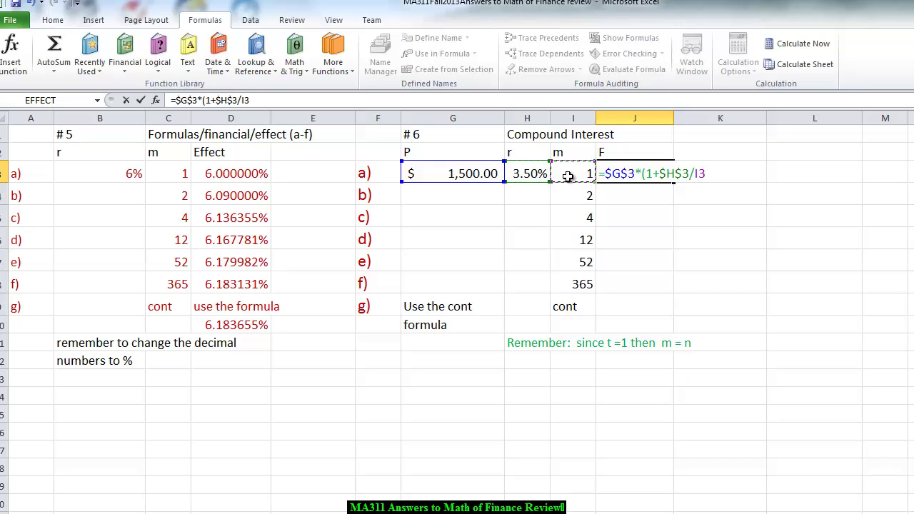
type(")^")
left_click(569, 172)
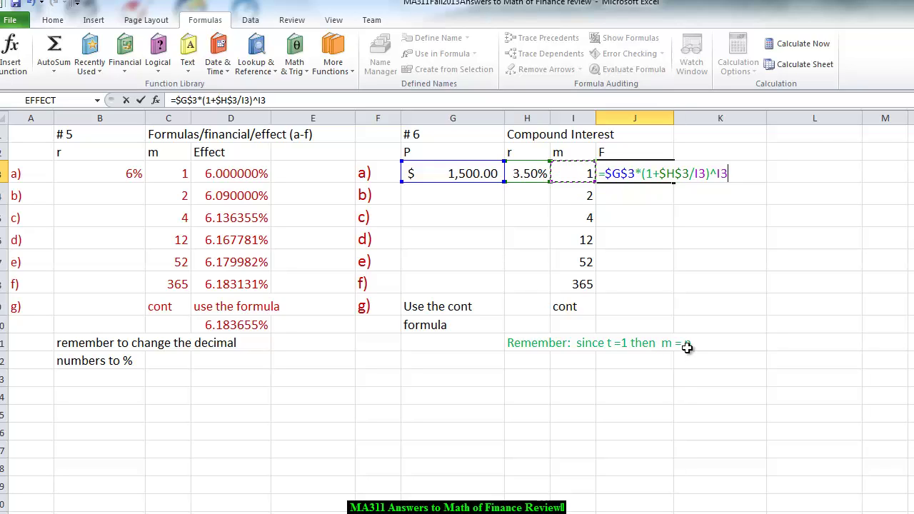
key("Return")
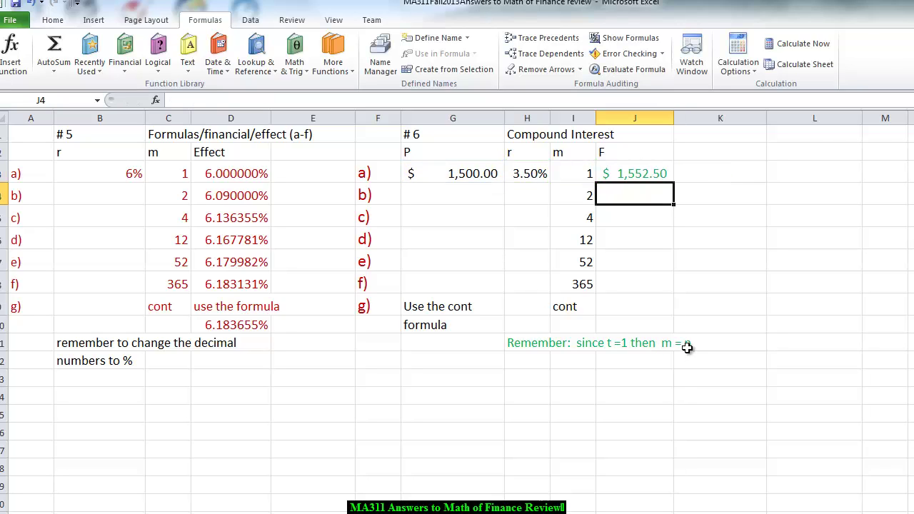
Step: Fill the future value formula from J3 down to J8 and check the cell references in J8's copied formula
left_click(653, 175)
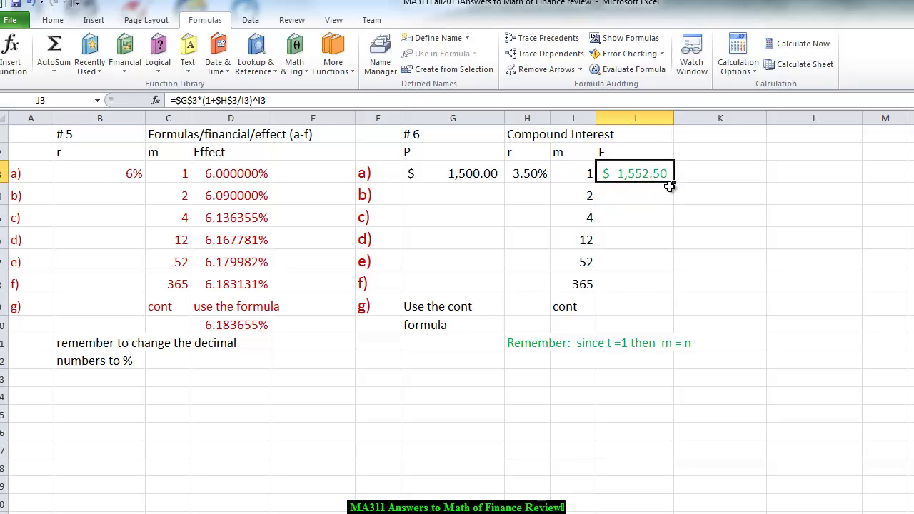
left_click_drag(675, 184, 675, 289)
left_click(688, 307)
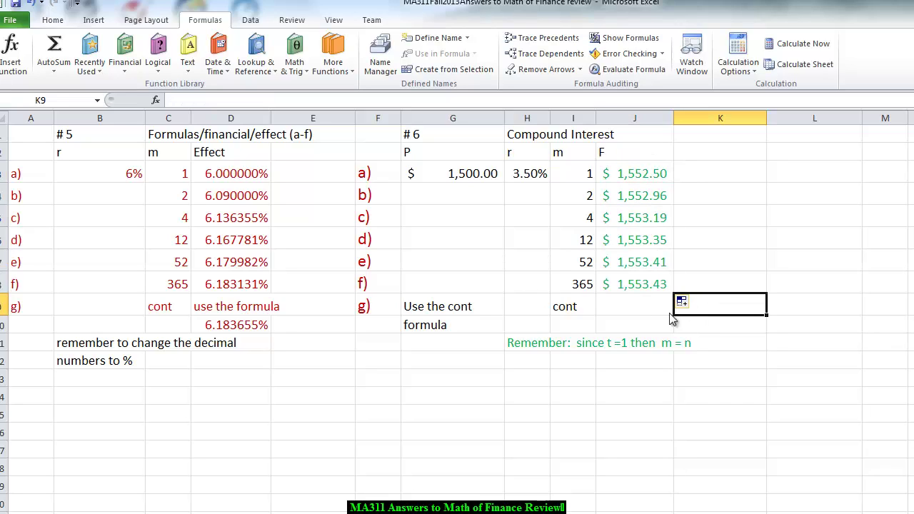
left_click(633, 287)
double_click(633, 287)
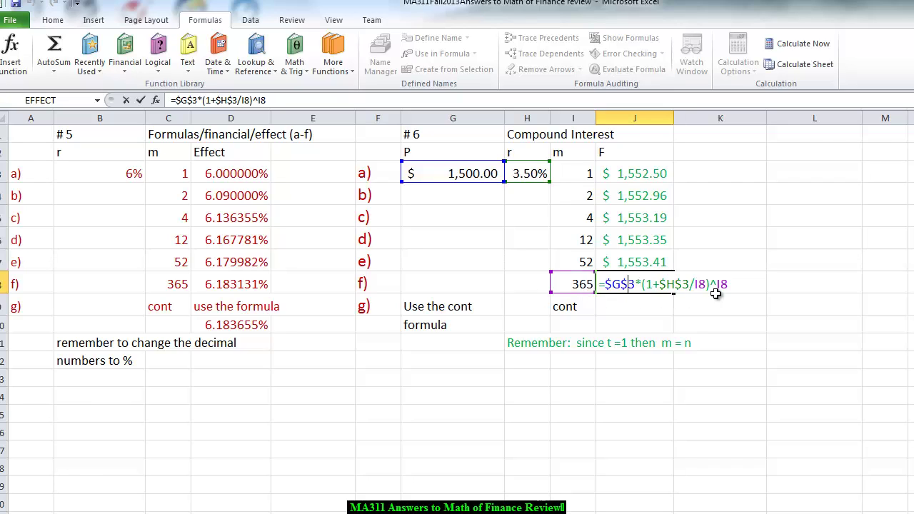
key("Return")
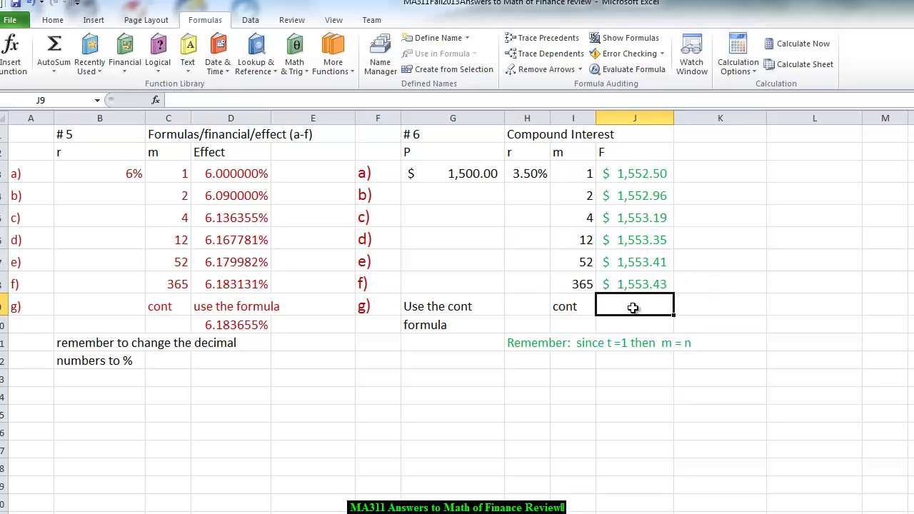
Step: Calculate problem #6's future value for continuous compounding in J9 with the formula =G3*EXP(H3)
type("=")
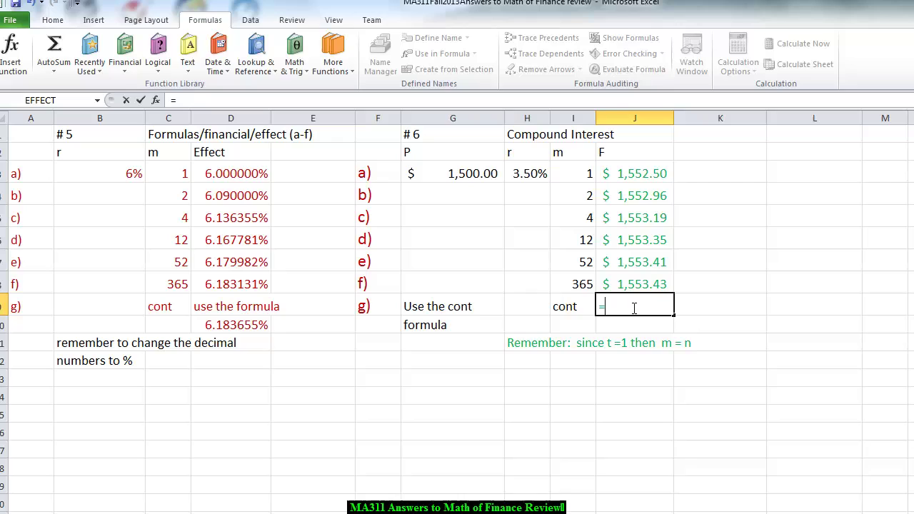
left_click(468, 175)
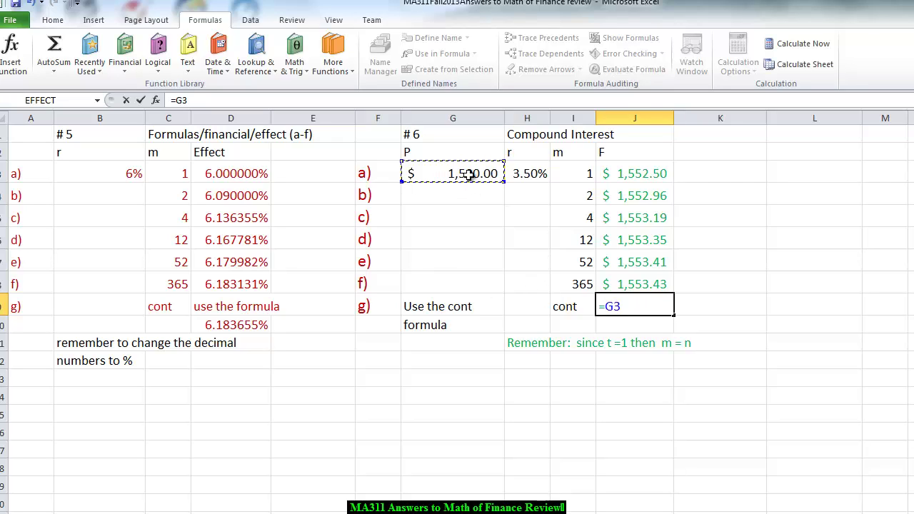
type("*ex")
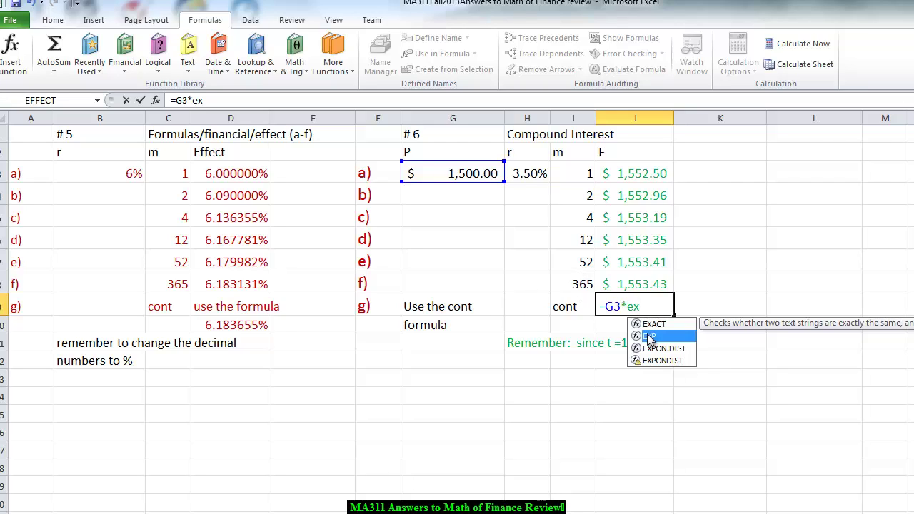
double_click(650, 336)
left_click(526, 178)
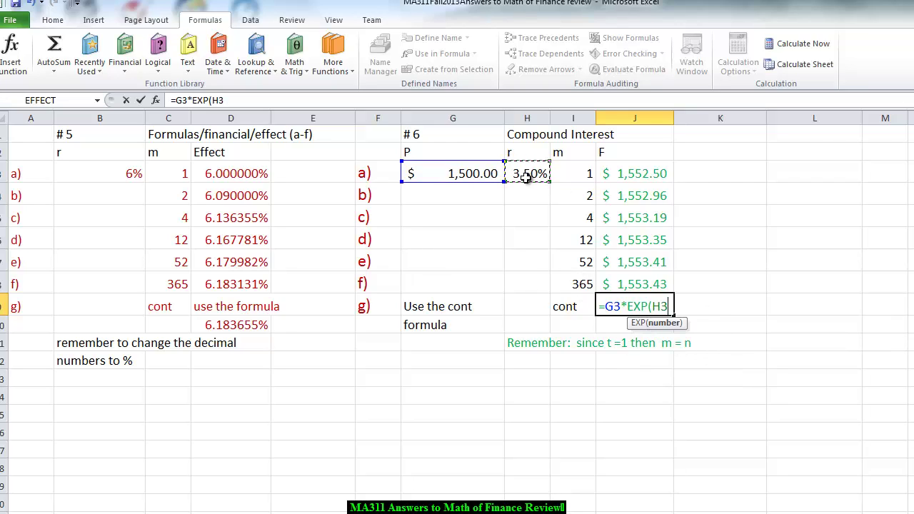
type(")")
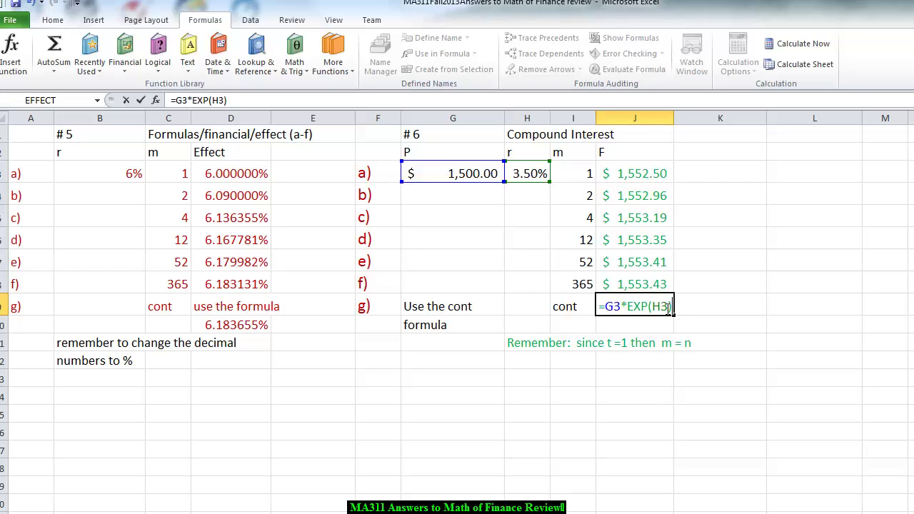
key("Return")
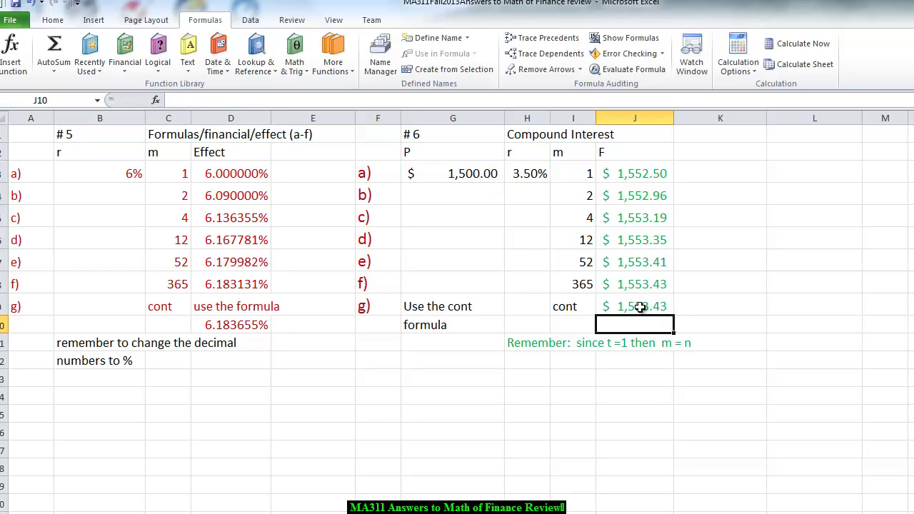